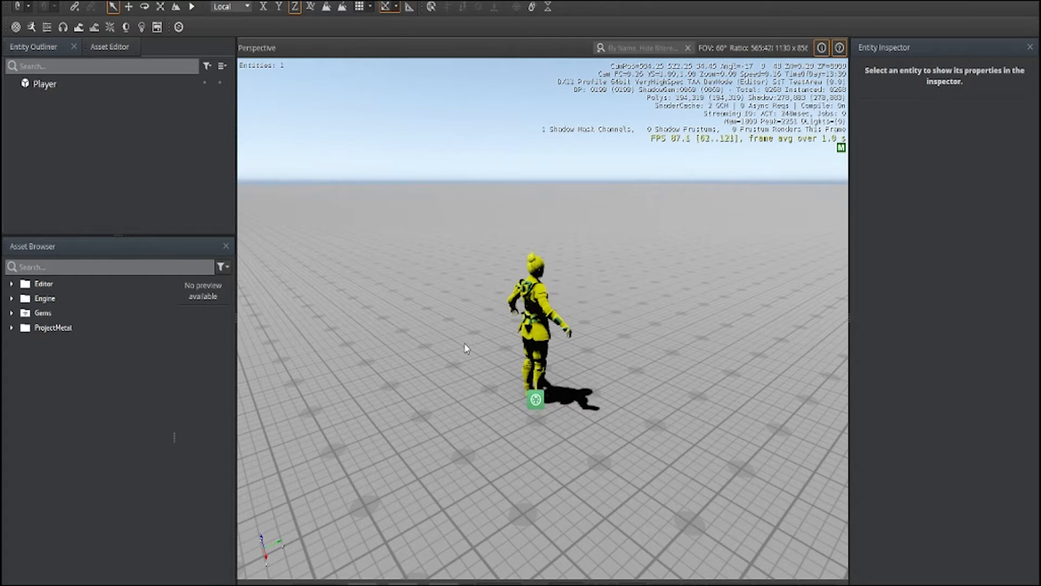
Select the Player entity and open its anim graph in the Animation Editor.
click(51, 88)
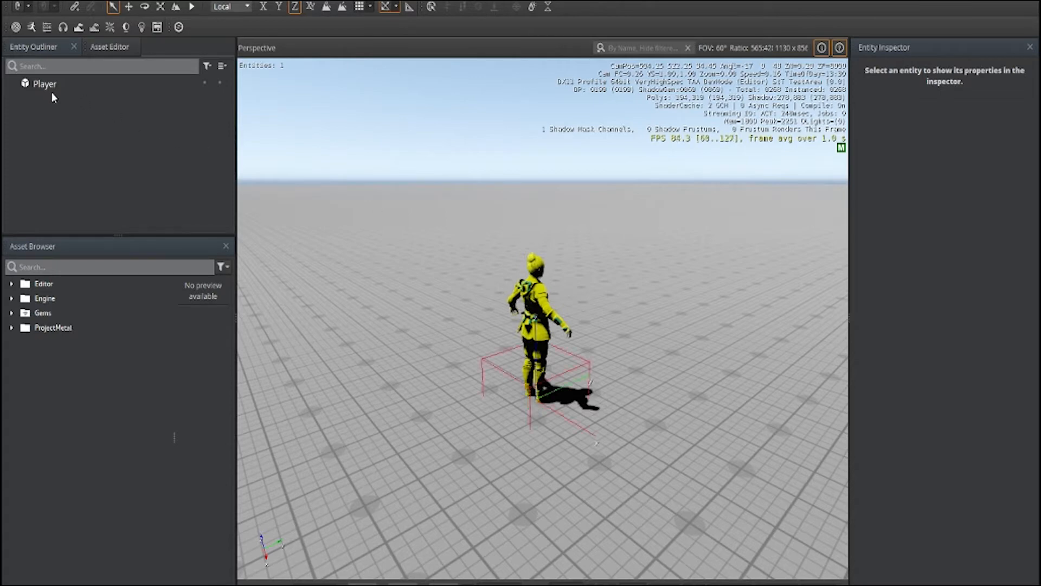
scroll(1025, 515, down, 1)
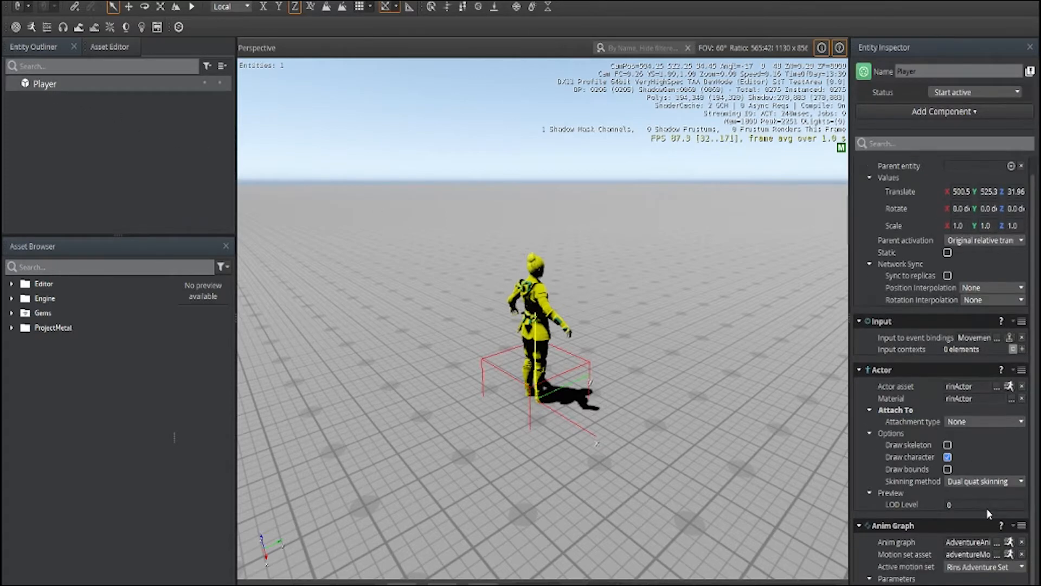
click(1008, 542)
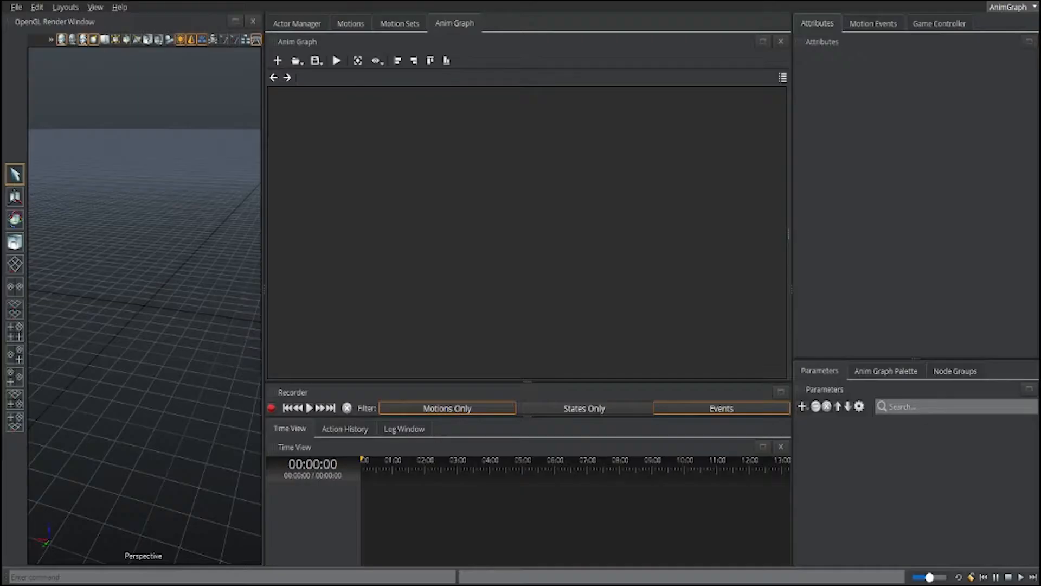
Open the recent AdventureWorkspace.emfxworkspace, discarding unsaved changes, and load AdventureAnimgraph.animgraph.
click(16, 8)
mouse_move(54, 171)
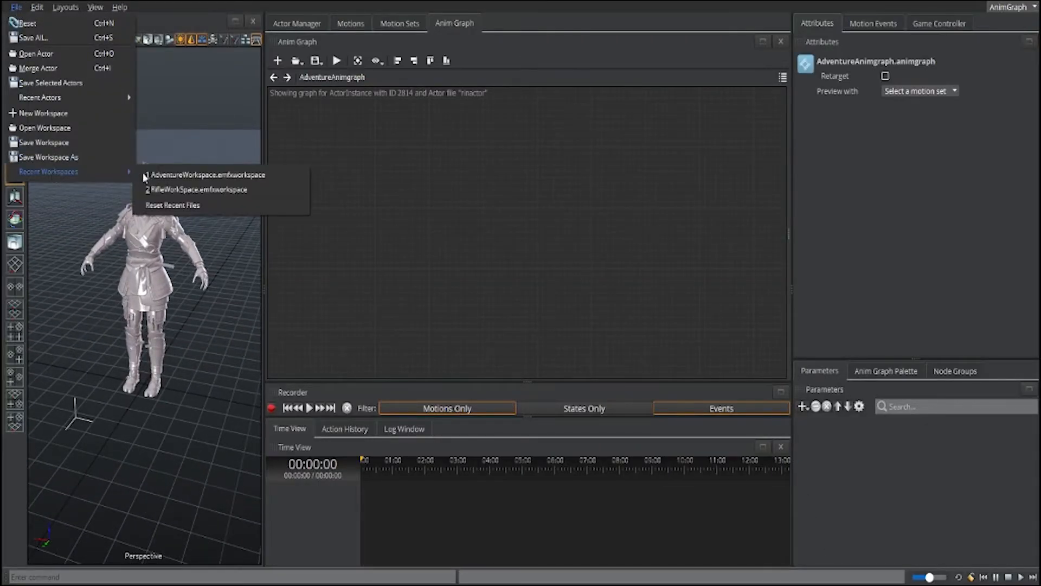
click(166, 175)
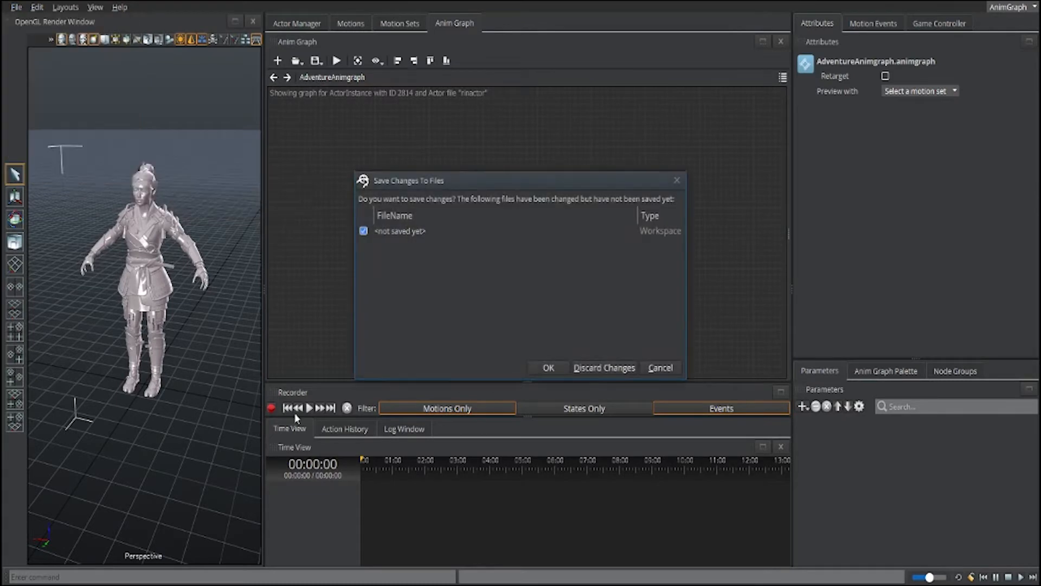
click(599, 368)
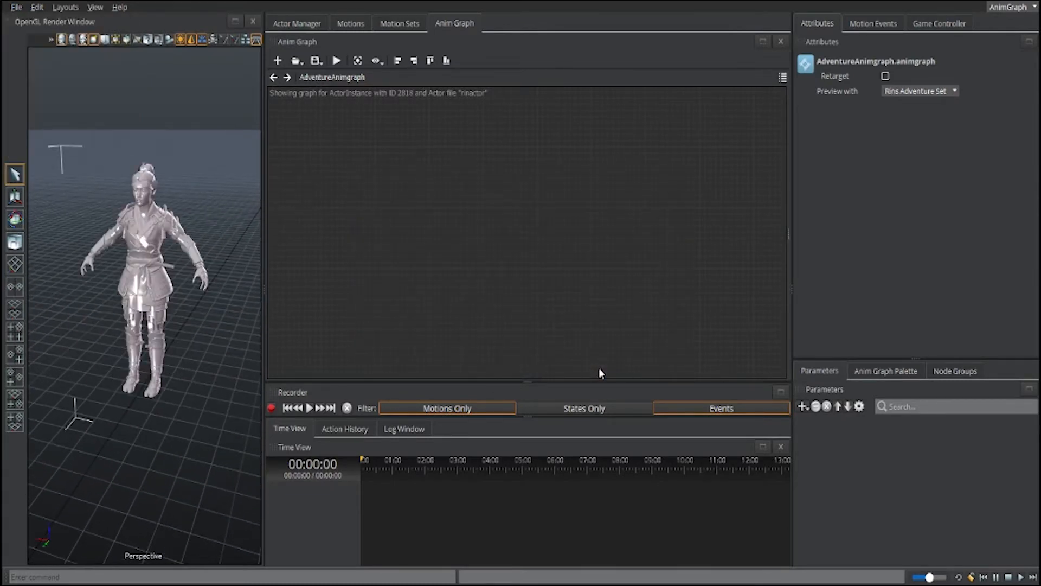
click(296, 61)
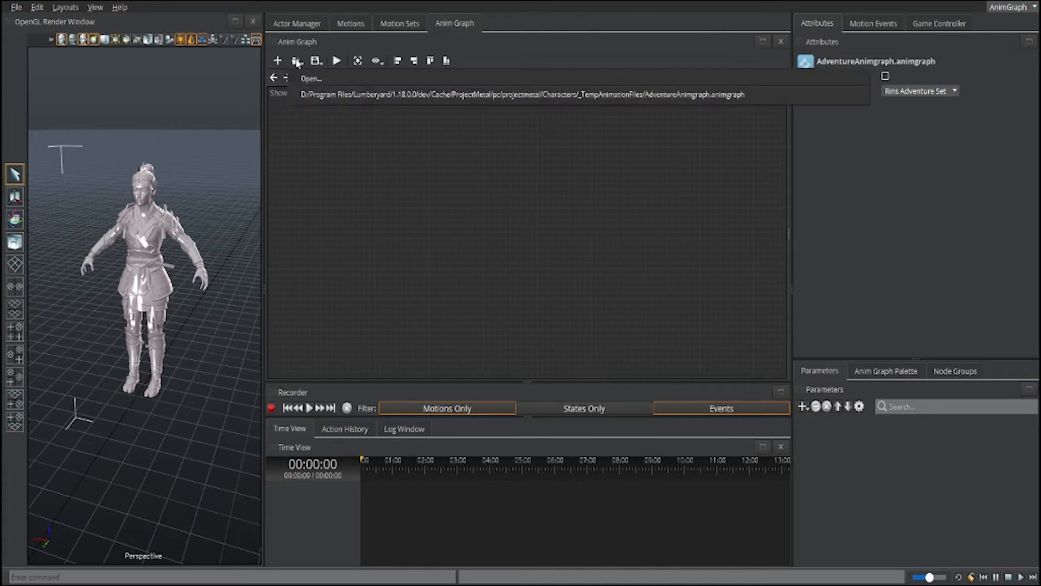
click(328, 96)
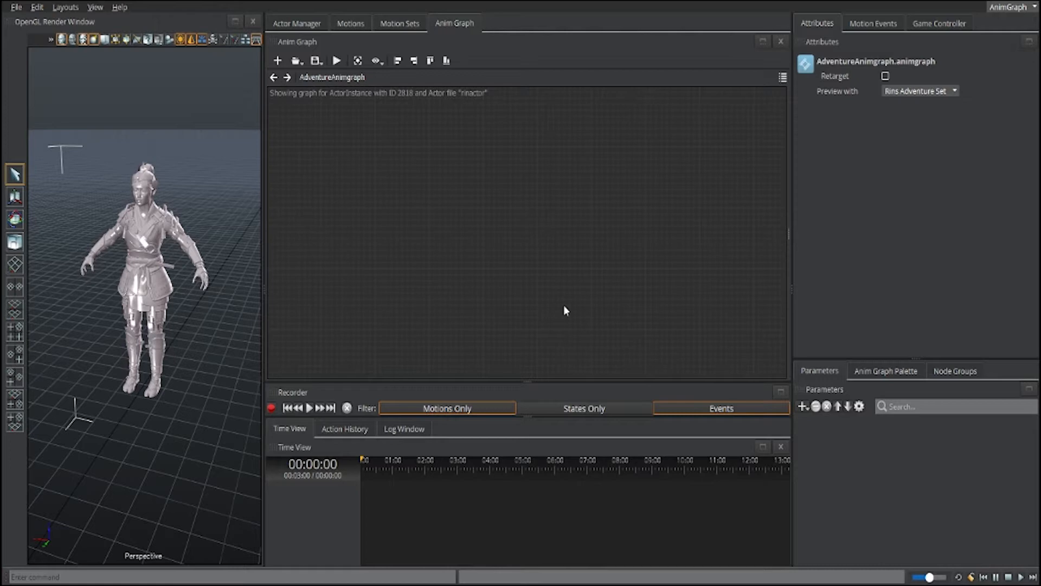
Create a Motion node in the middle of the empty anim graph and name it idle.
right_click(465, 262)
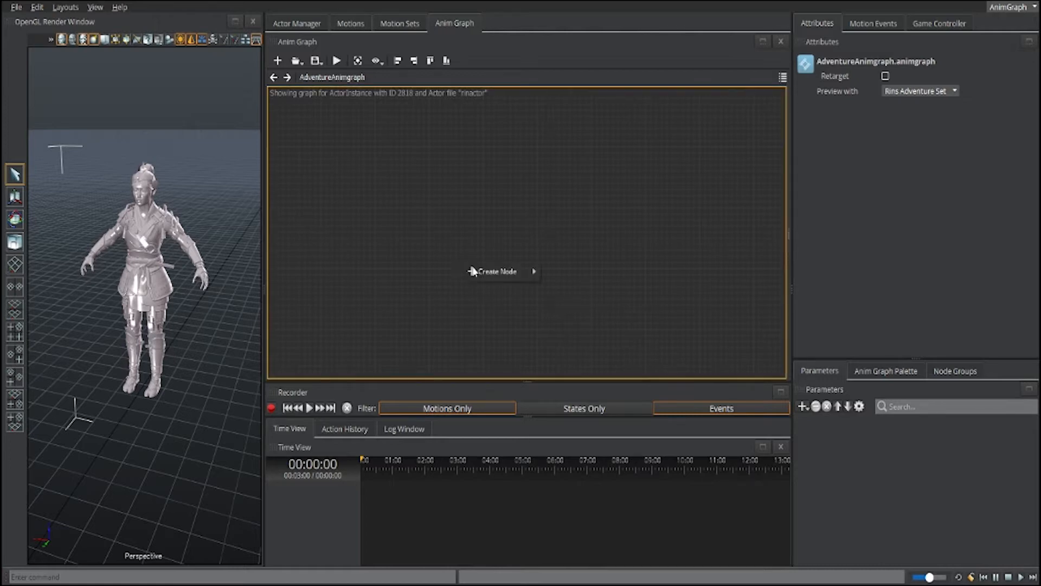
mouse_move(504, 277)
mouse_move(581, 274)
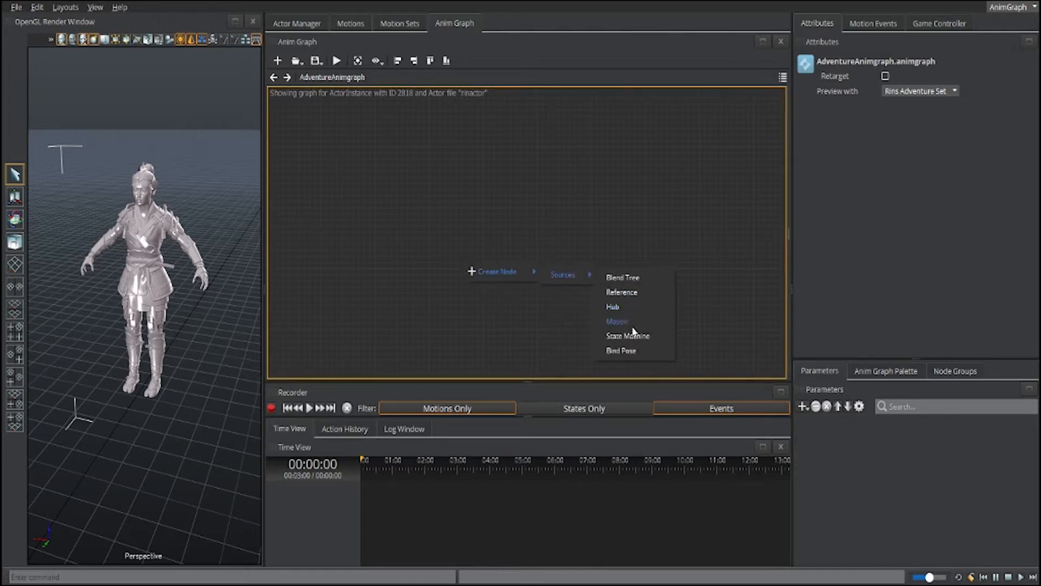
click(632, 330)
click(488, 267)
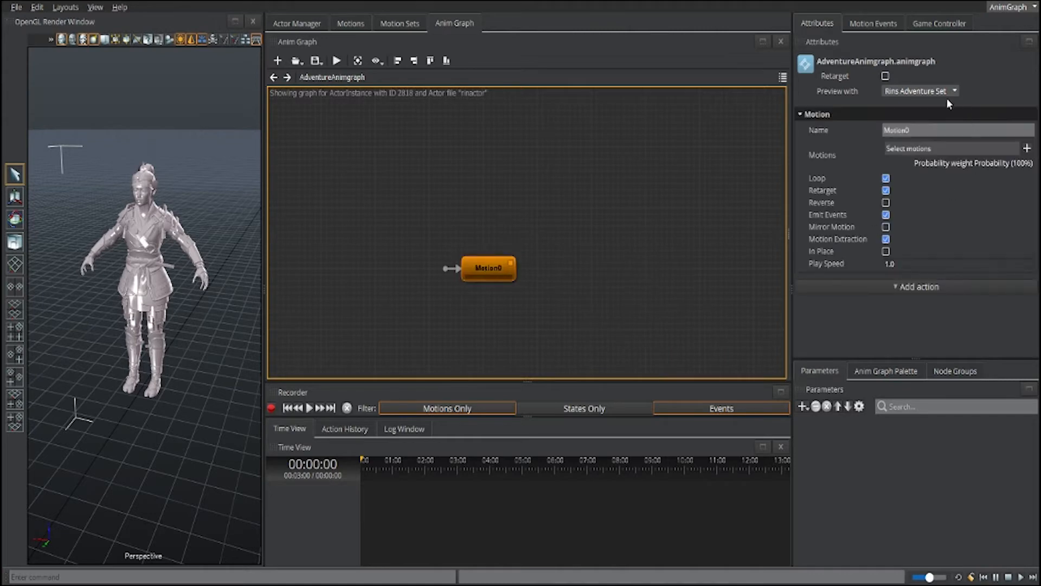
drag(941, 128, 877, 134)
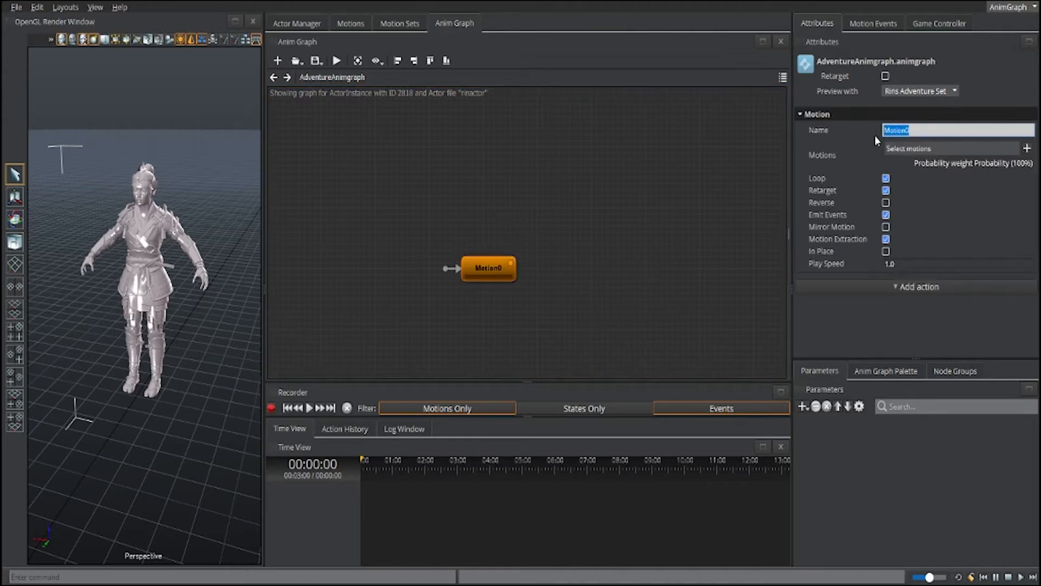
text(idle)
key(Return)
Create a second Motion node named walk and place it just above the idle node.
right_click(465, 169)
mouse_move(491, 172)
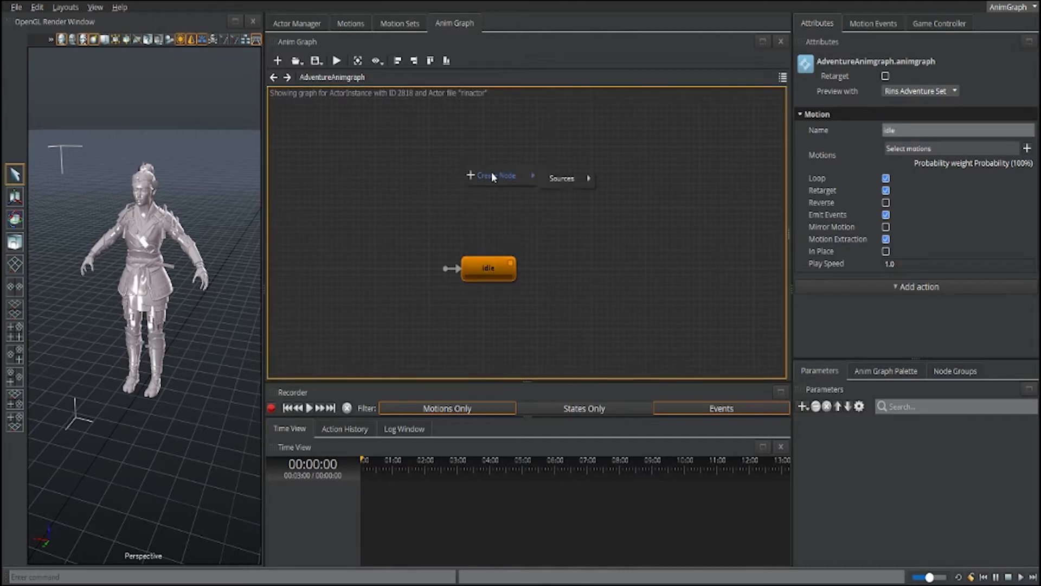
mouse_move(570, 176)
click(616, 225)
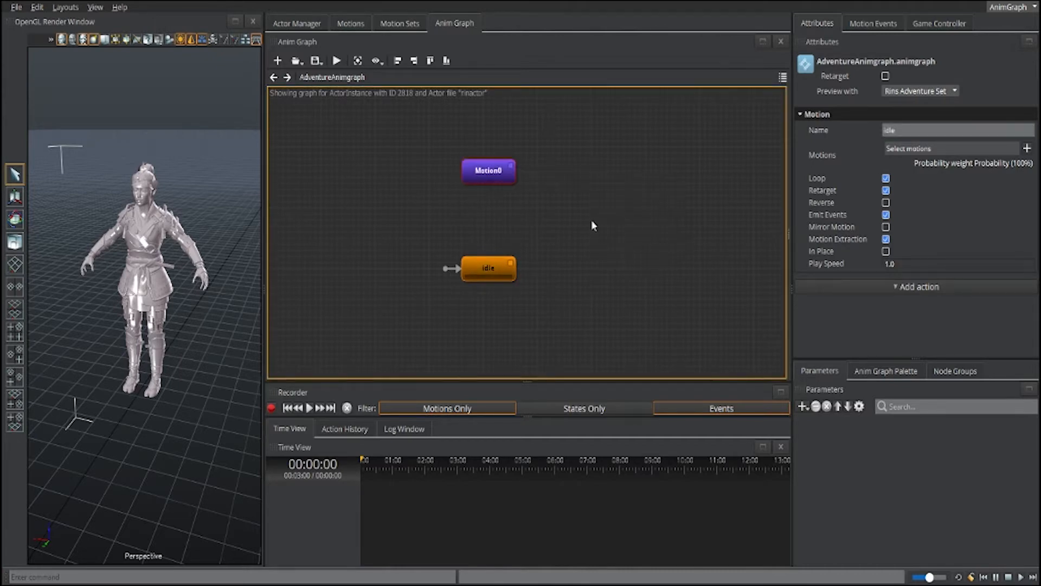
click(490, 172)
drag(933, 132, 862, 134)
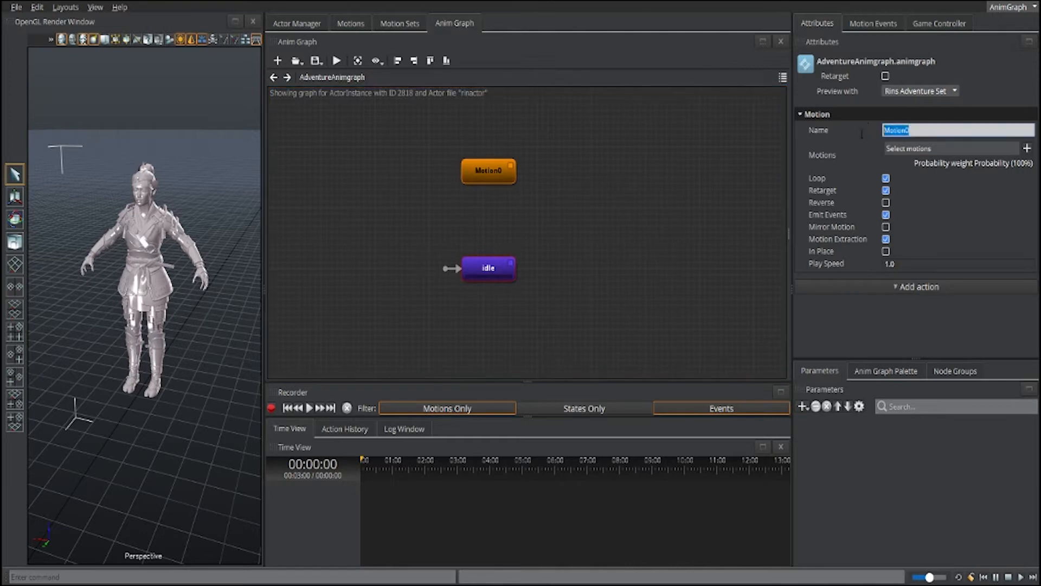
text(walk)
click(614, 194)
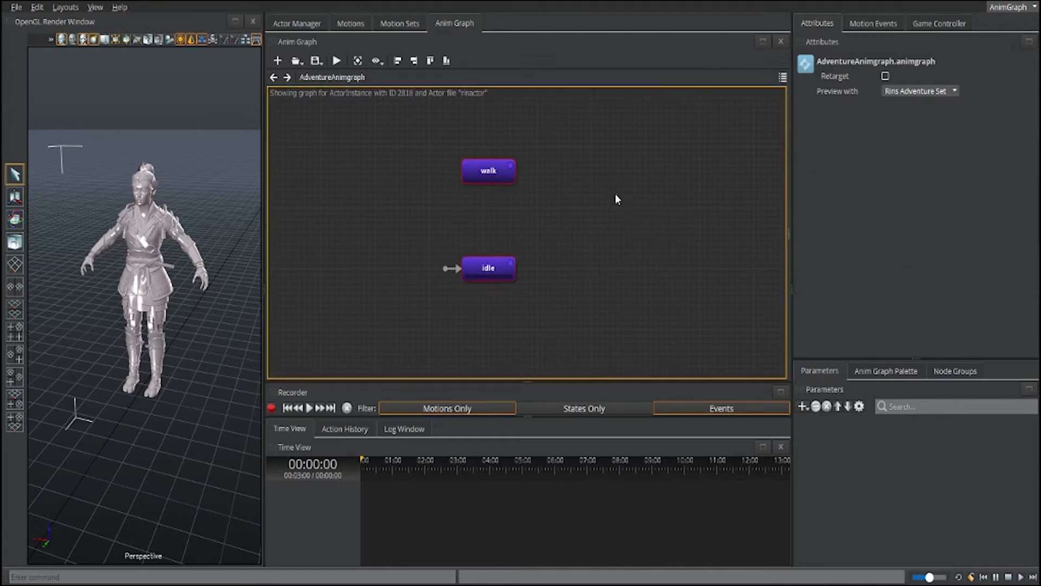
drag(492, 174, 492, 211)
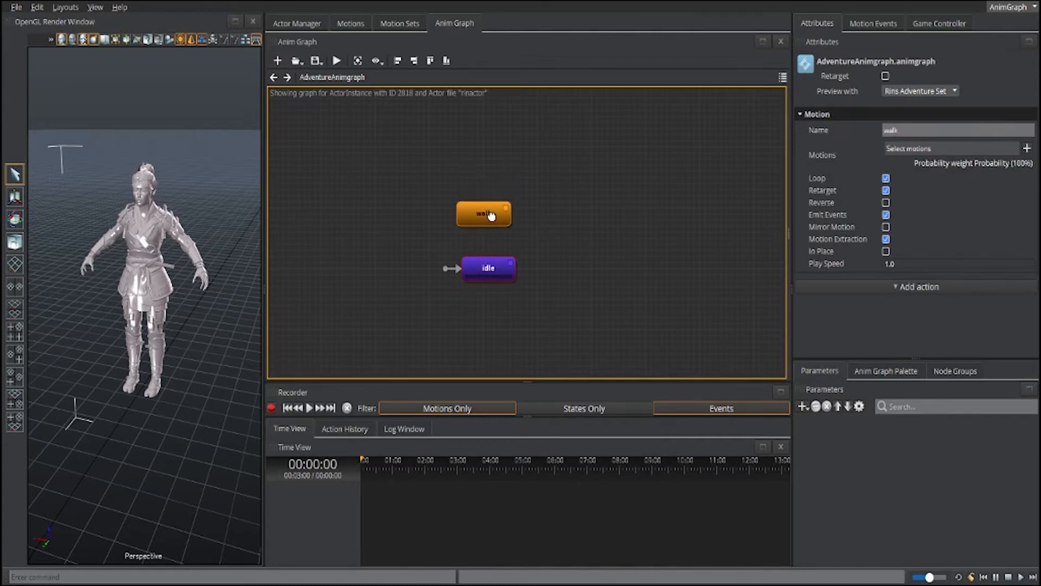
Create a third Motion node named run and align it above the walk node.
right_click(472, 147)
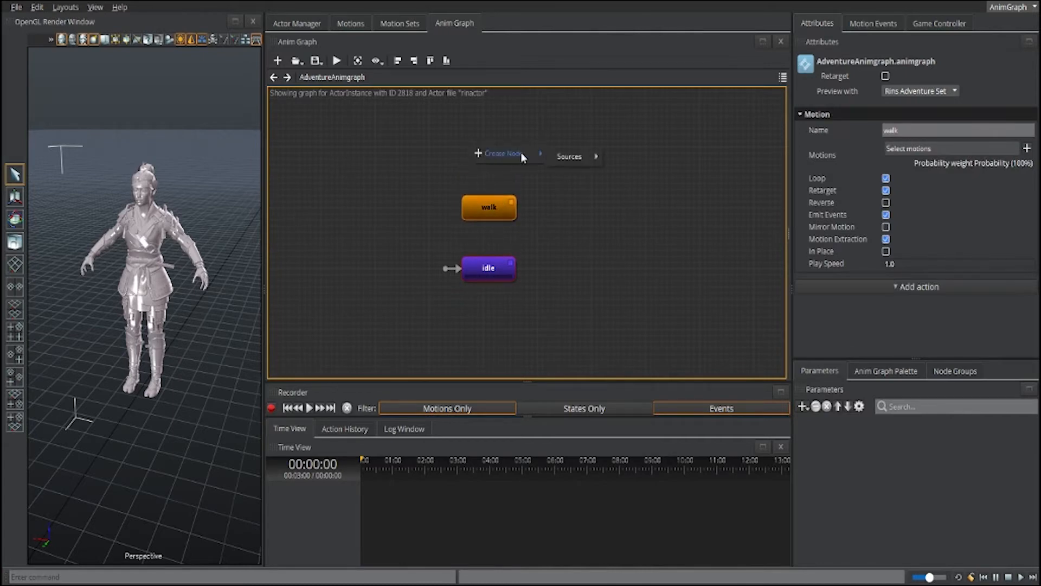
mouse_move(597, 158)
click(634, 209)
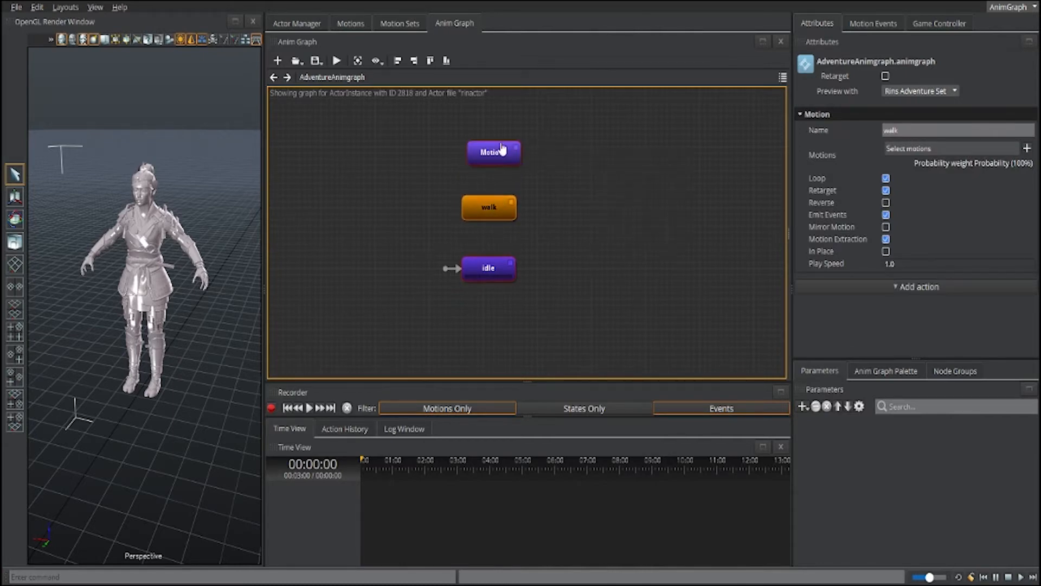
drag(501, 151, 494, 146)
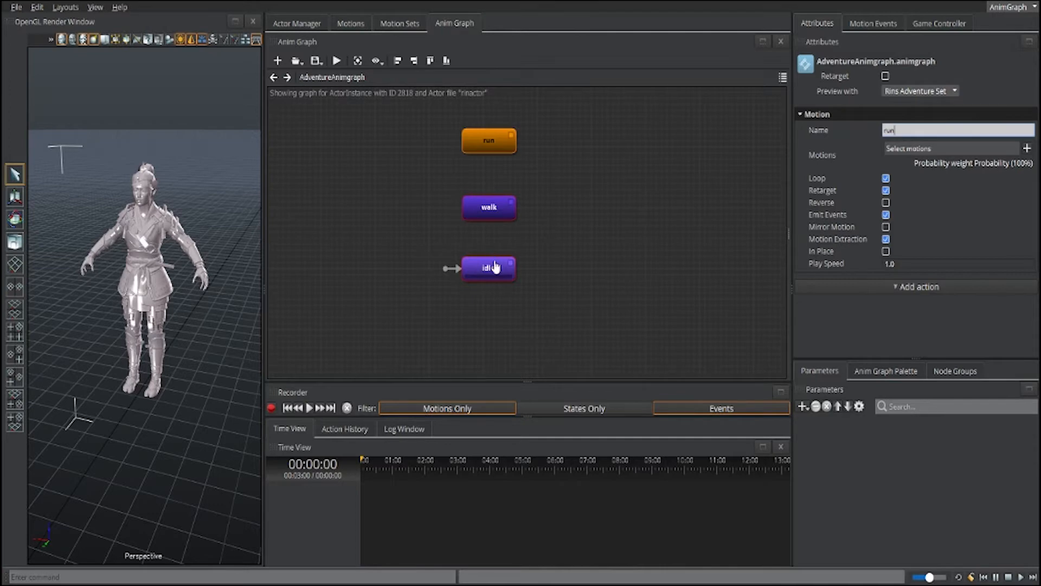
Shift the idle node slightly down and add transitions in both directions between idle and walk.
mouse_move(489, 263)
mouse_down()
mouse_move(527, 293)
mouse_move(486, 268)
mouse_move(497, 276)
mouse_up()
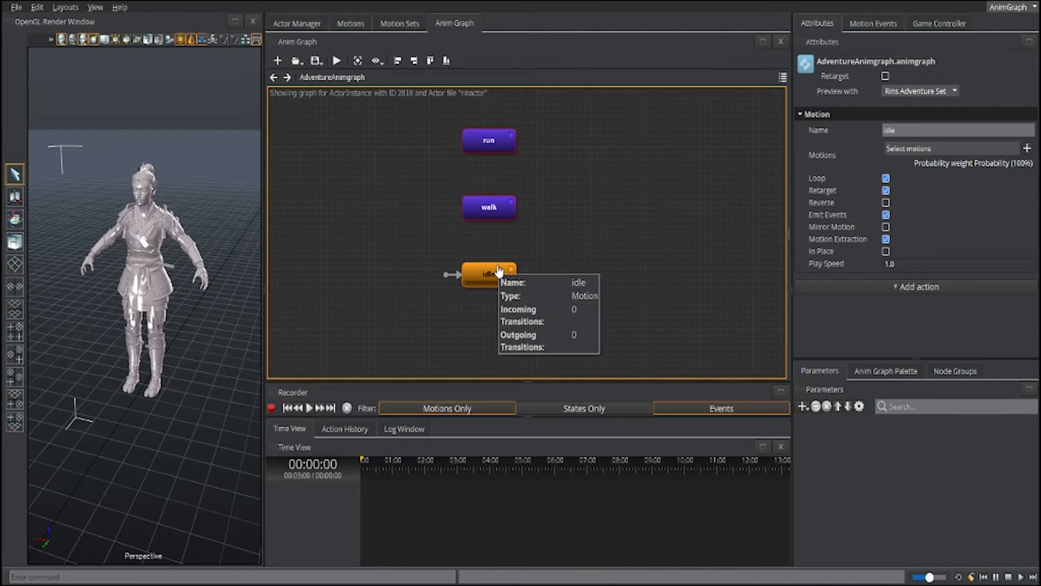
drag(499, 232, 496, 211)
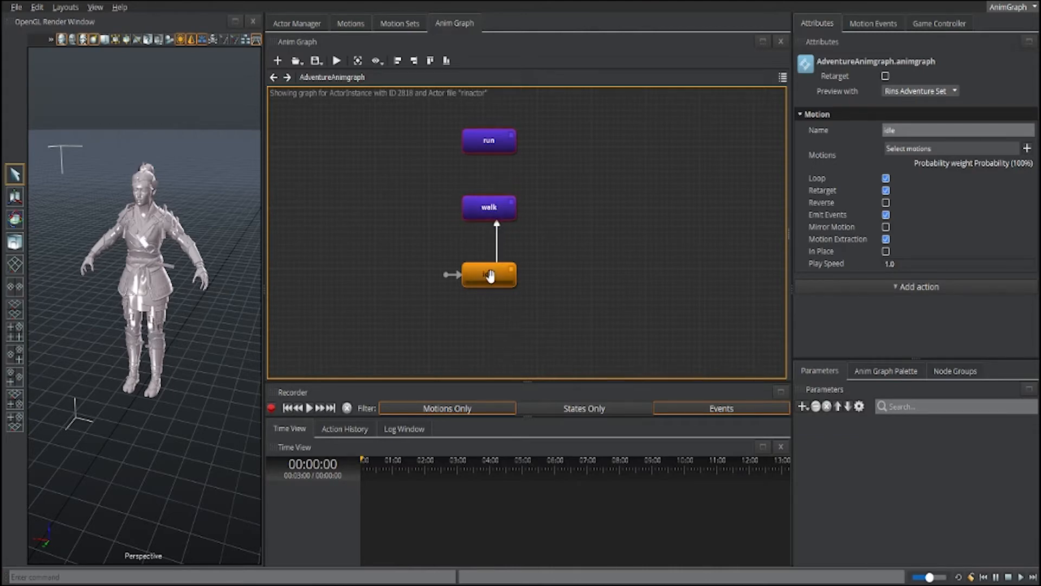
mouse_move(495, 270)
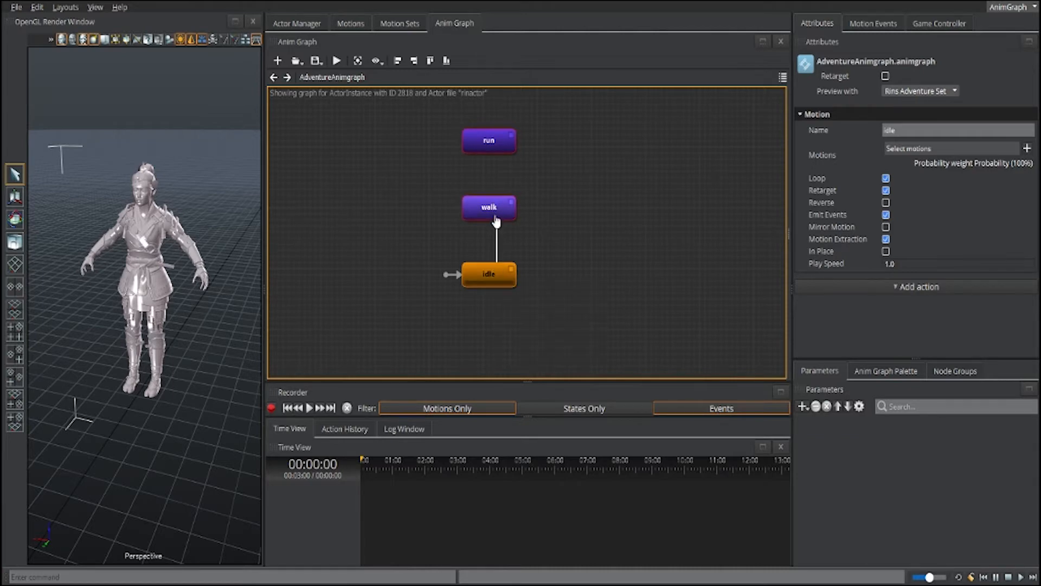
drag(487, 221, 488, 274)
Add transitions in both directions between walk and run, and spread the idle and walk nodes further apart vertically.
mouse_move(495, 203)
mouse_down()
mouse_move(494, 158)
mouse_move(484, 197)
mouse_up()
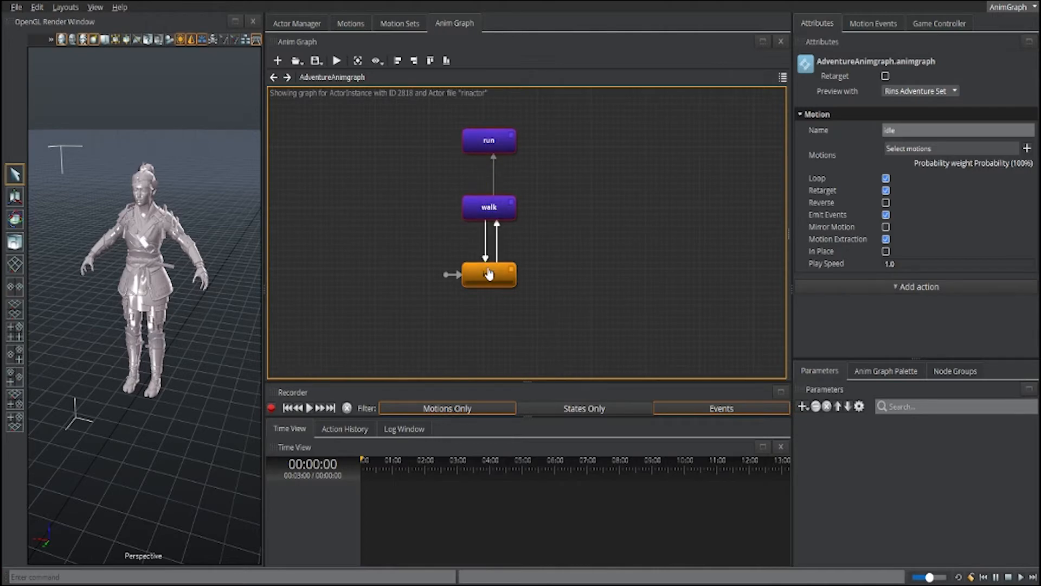
drag(484, 156, 488, 209)
drag(498, 275, 502, 335)
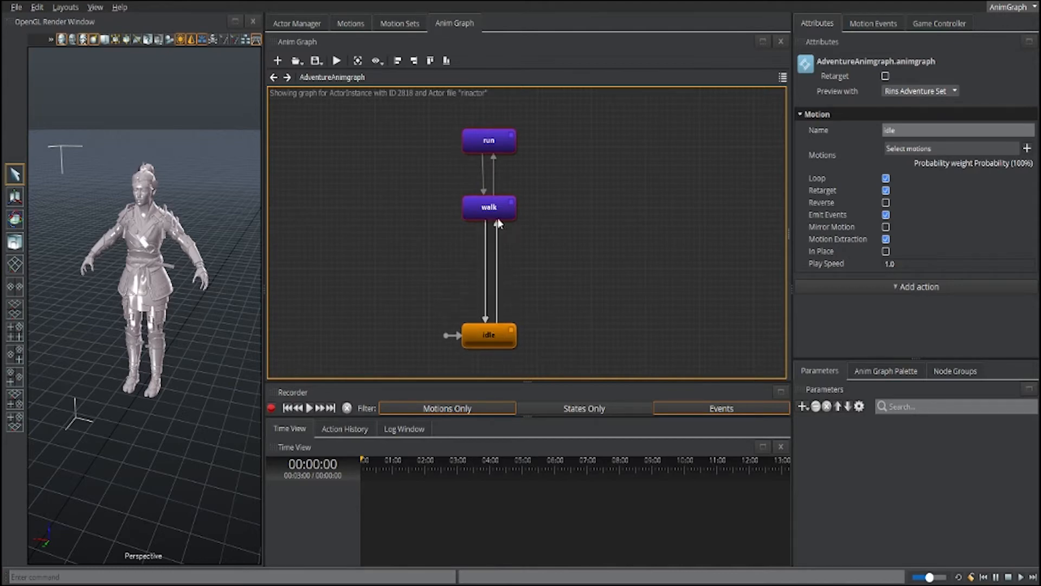
drag(494, 210, 495, 240)
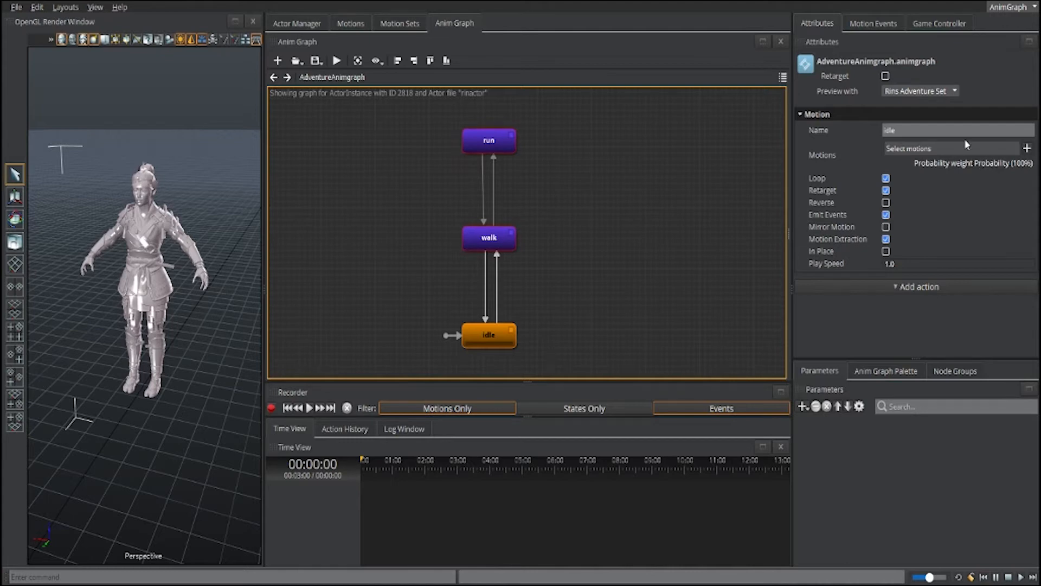
Assign the rin_idle motion from Rins Adventure Set to the idle node.
click(1026, 149)
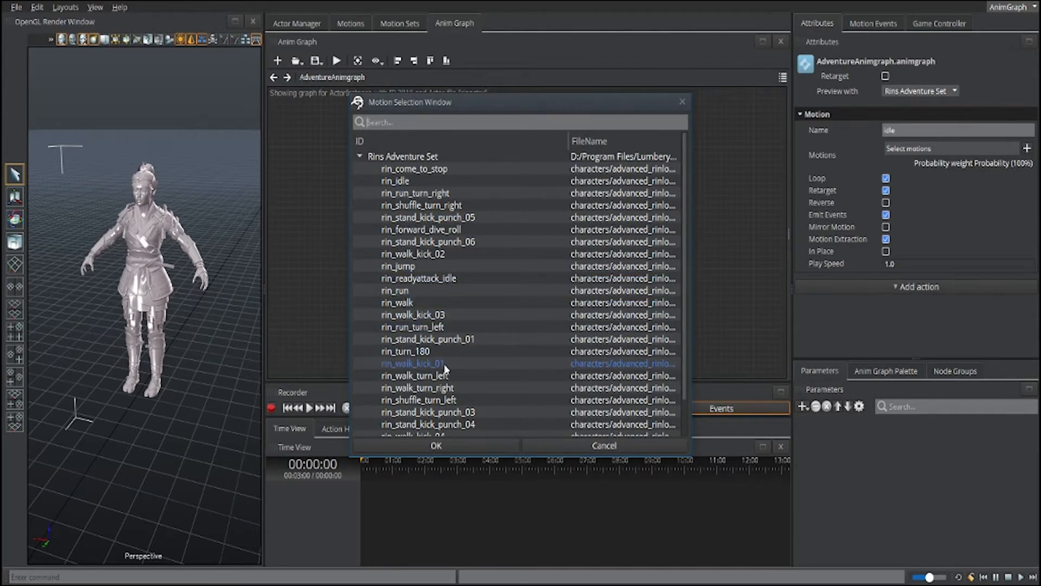
click(389, 180)
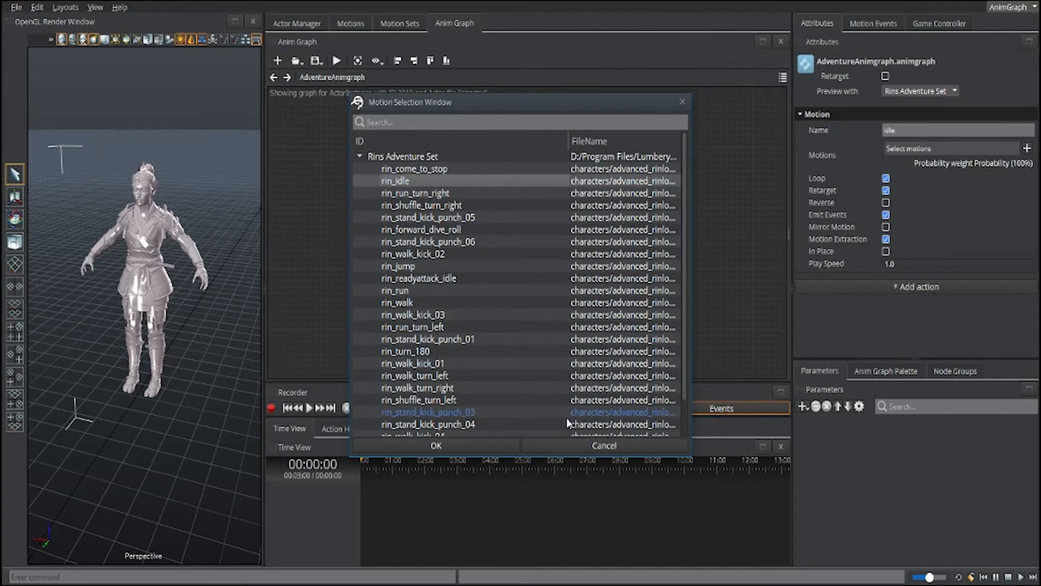
click(471, 445)
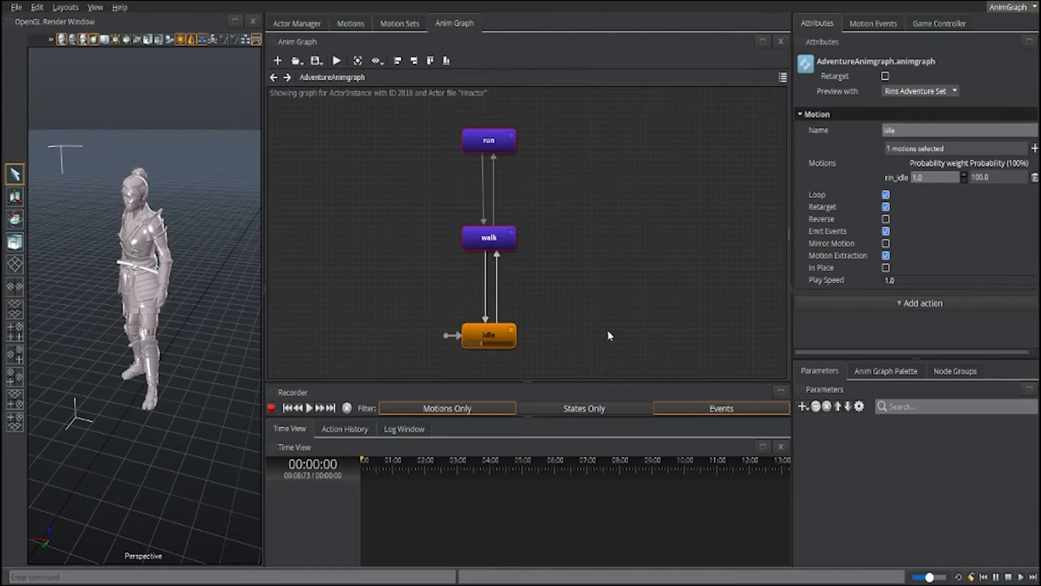
Assign the rin_walk motion from Rins Adventure Set to the walk node.
click(489, 237)
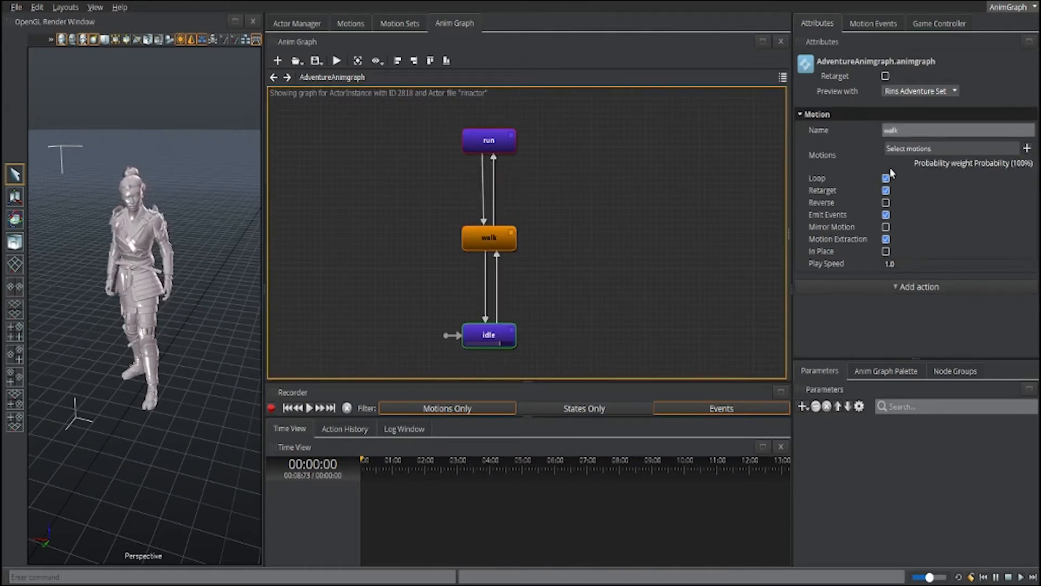
click(1027, 148)
click(409, 302)
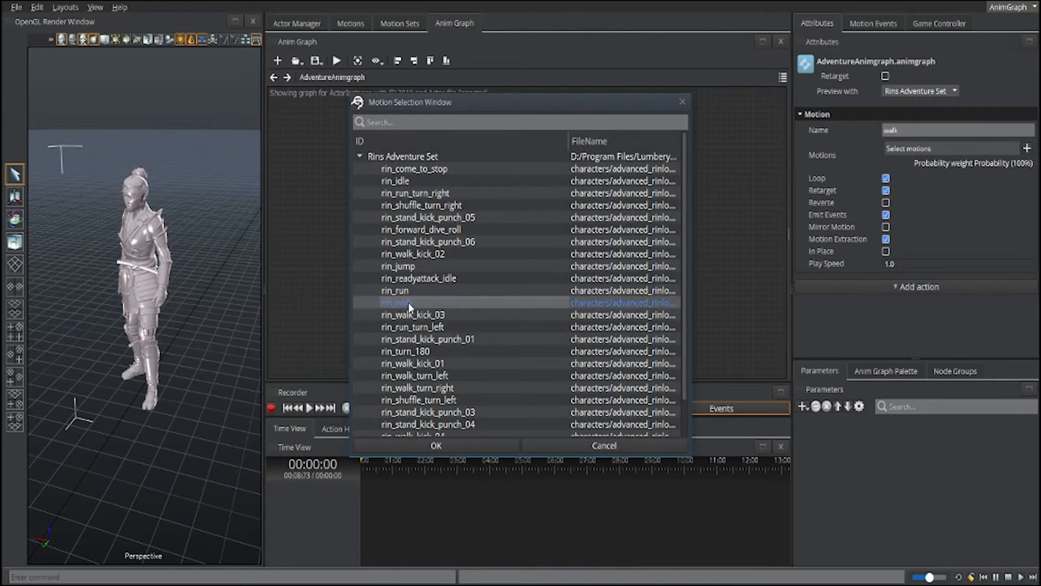
click(412, 445)
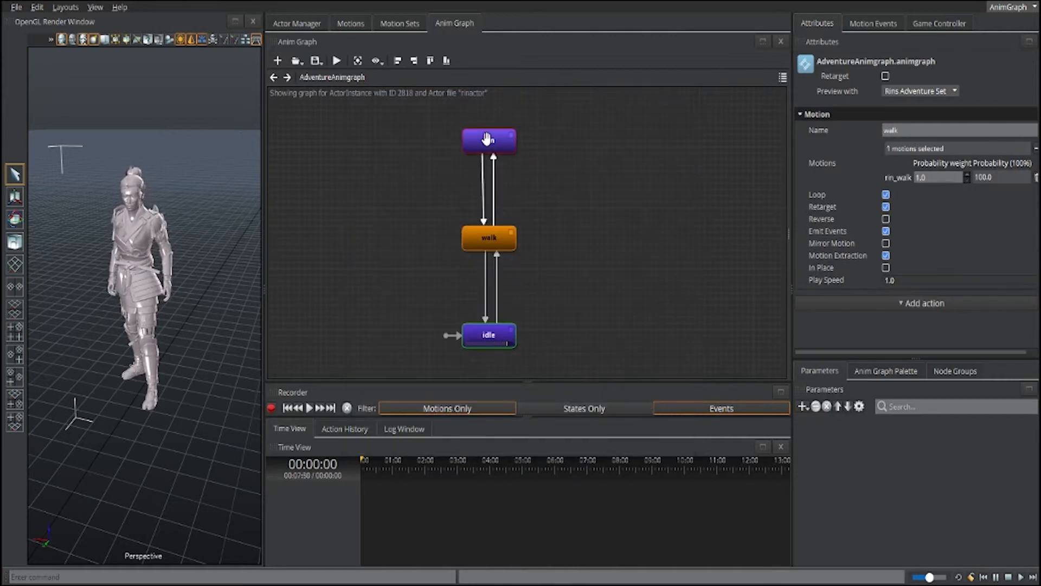
Assign the rin_run motion from Rins Adventure Set to the run node.
click(488, 141)
click(1027, 148)
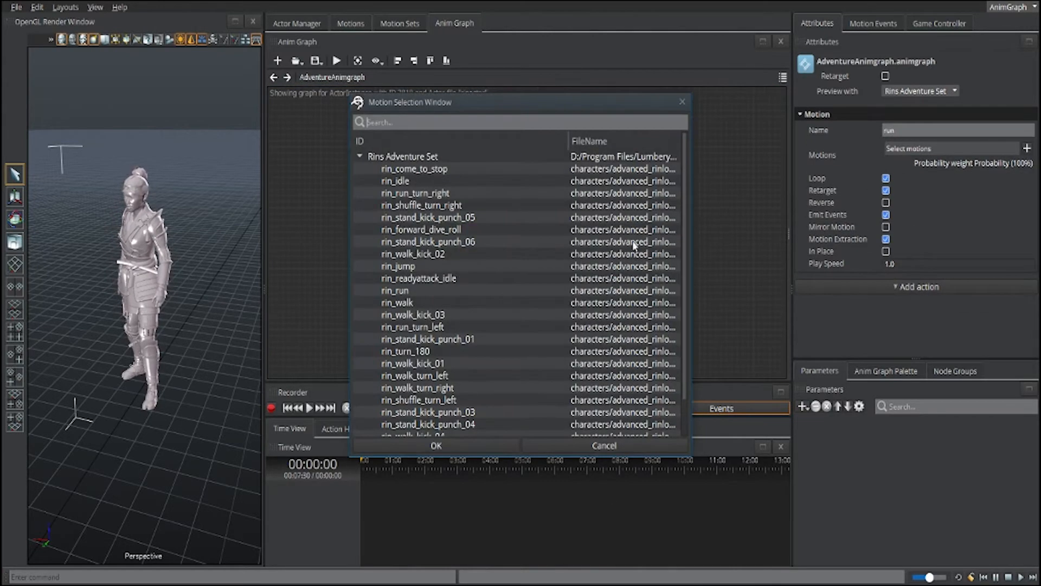
click(404, 291)
click(436, 445)
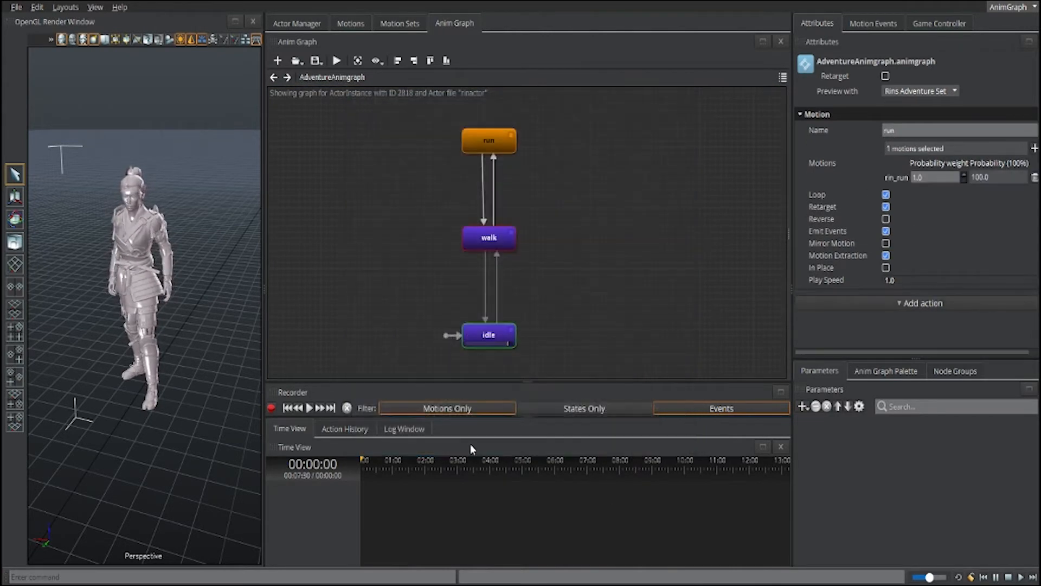
Activate the walk and run states to preview their motions on the character.
right_click(490, 240)
click(518, 247)
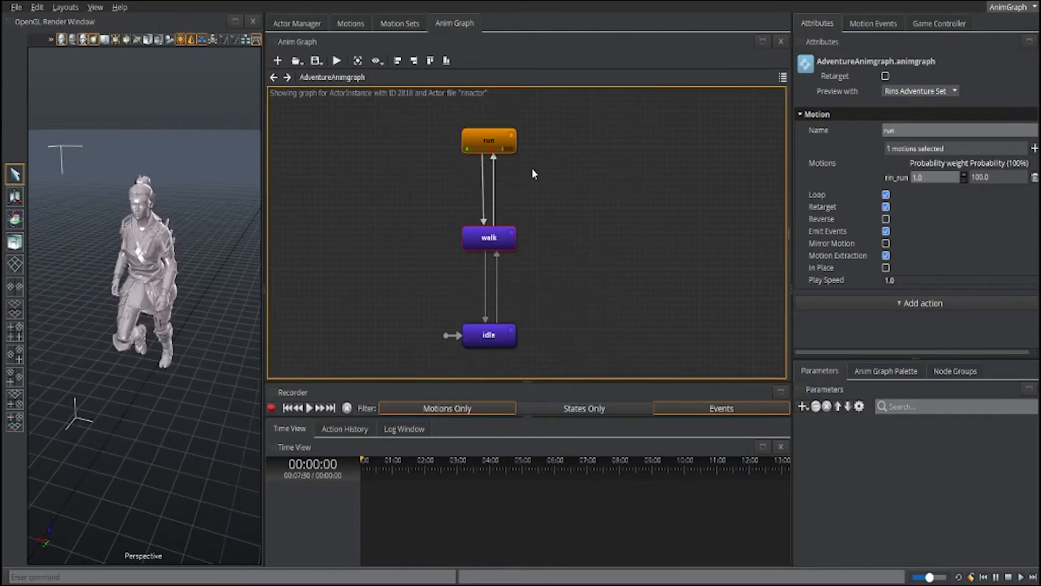
Activate the walk and idle states to preview their motions on the character.
right_click(495, 237)
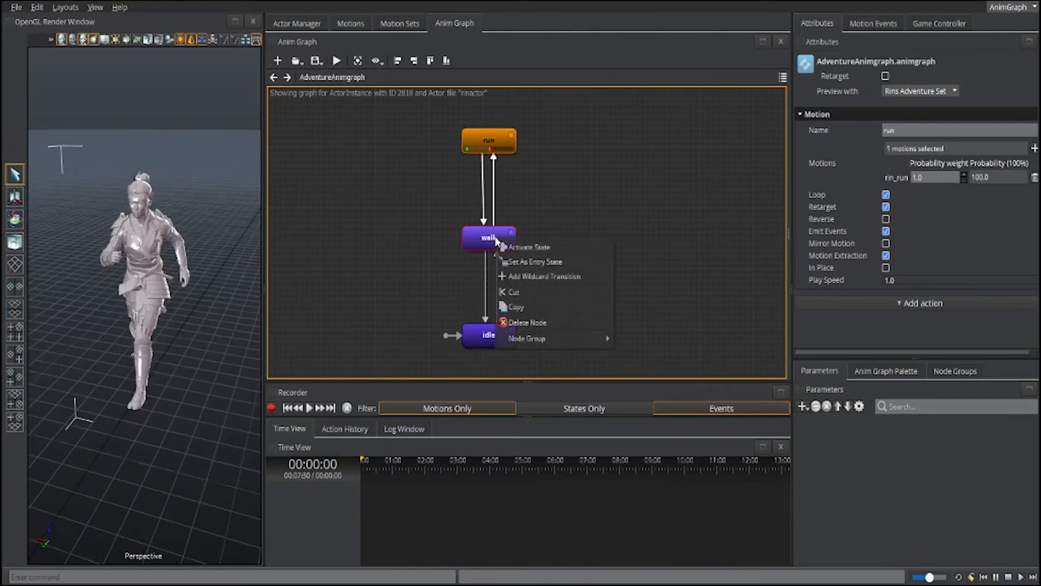
click(518, 247)
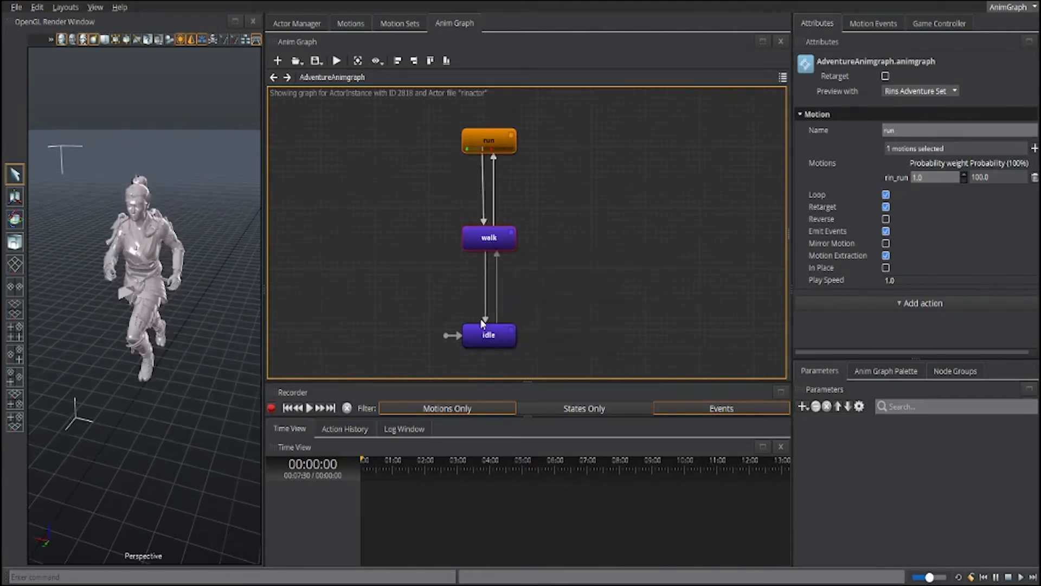
right_click(494, 338)
click(509, 347)
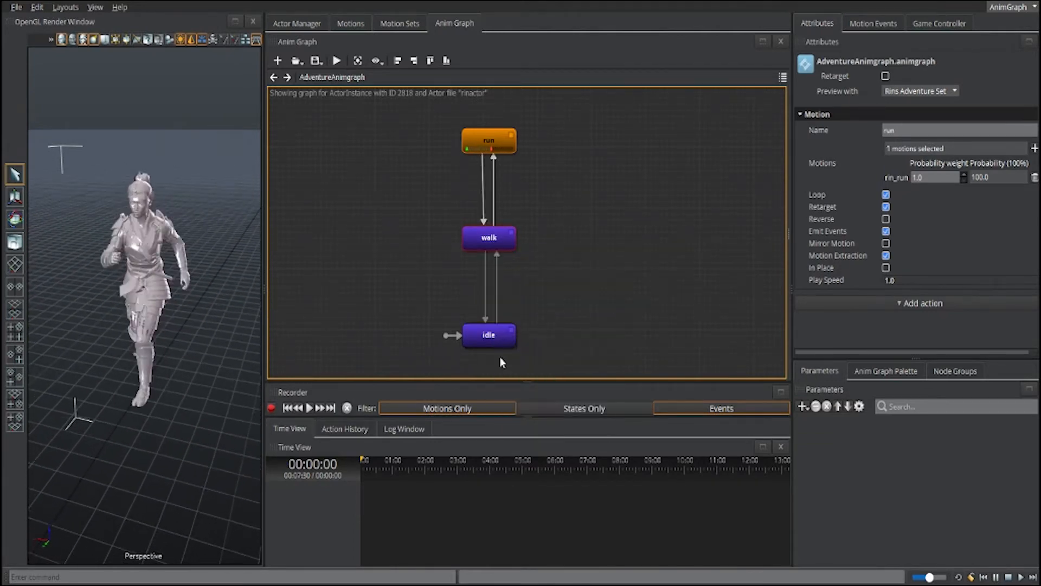
Set the idle node as the graph's entry state and activate it.
click(493, 335)
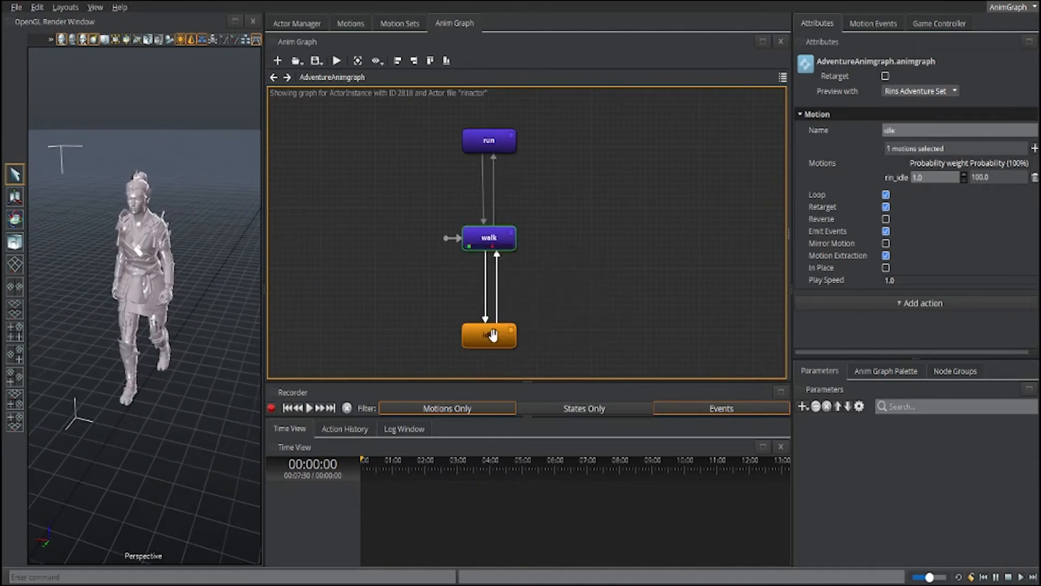
right_click(493, 336)
click(515, 362)
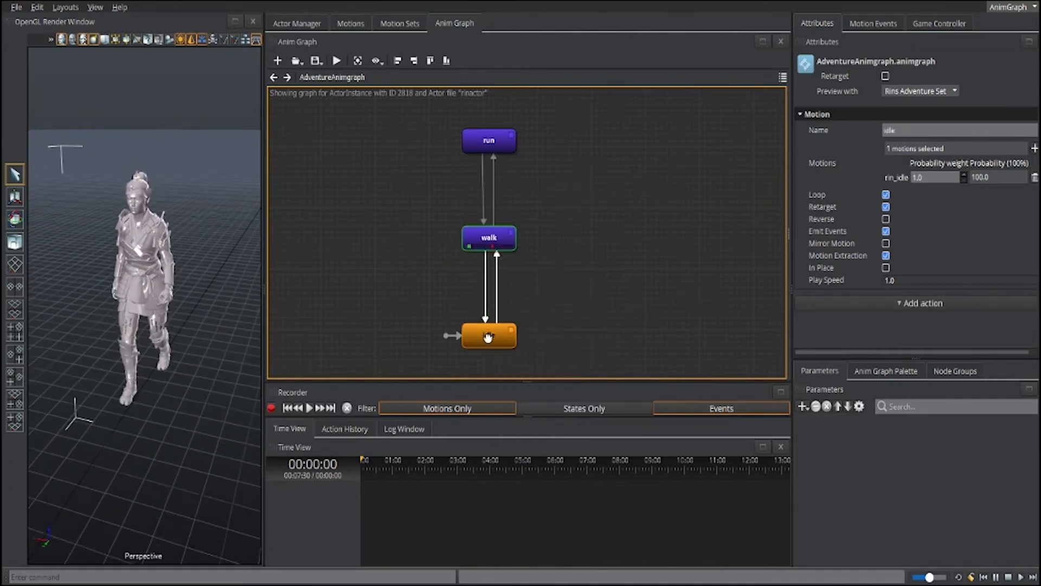
right_click(487, 338)
click(511, 348)
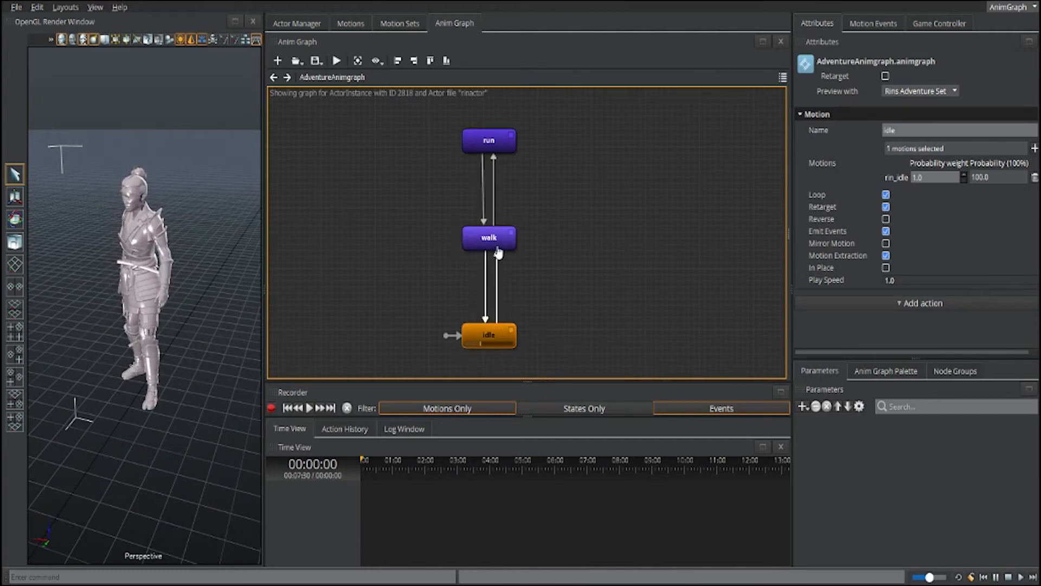
Create a Float (slider) parameter named Speed with the description "this handles player speed".
mouse_move(498, 253)
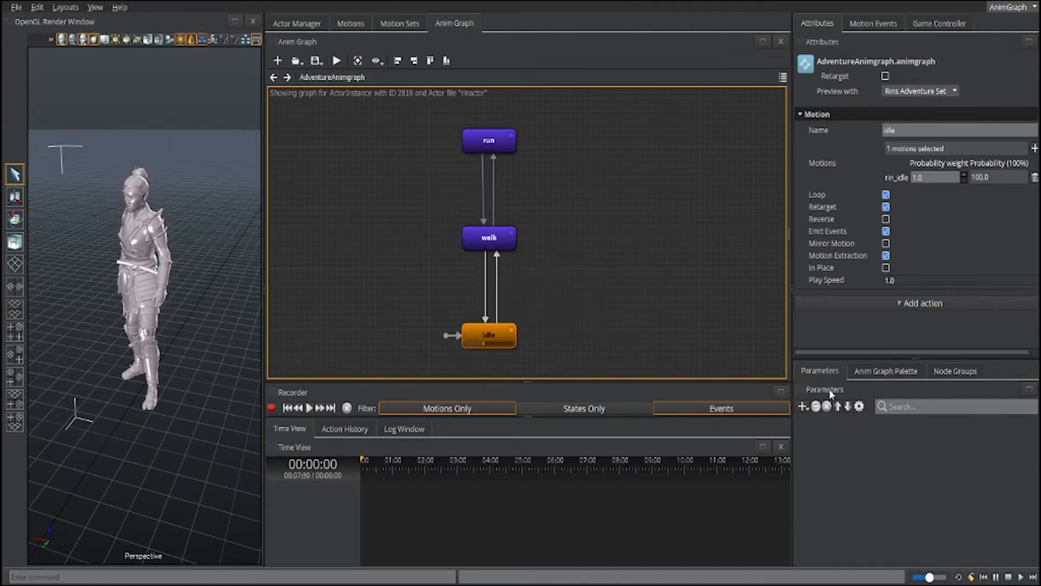
click(802, 407)
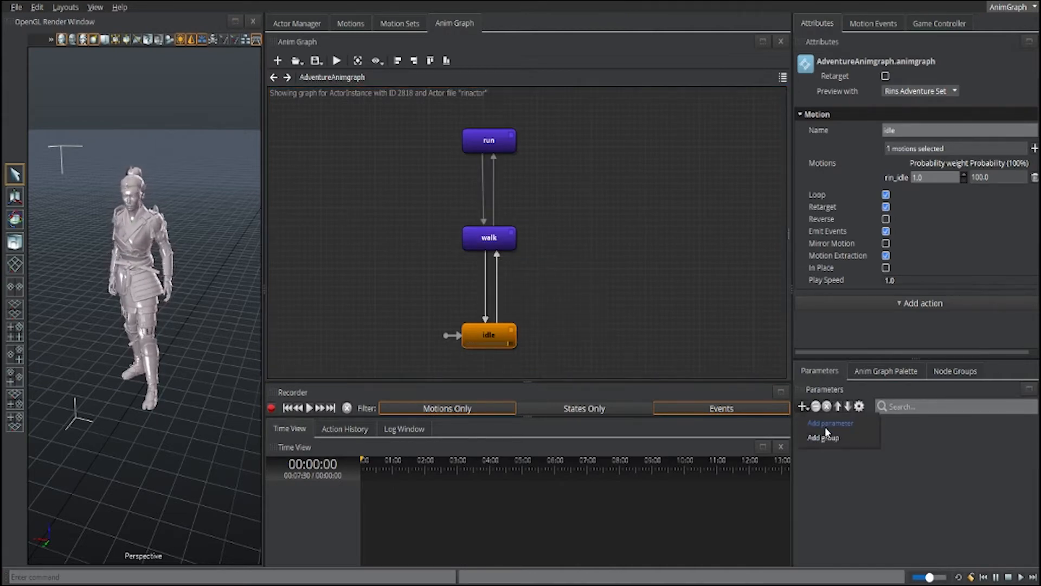
click(825, 425)
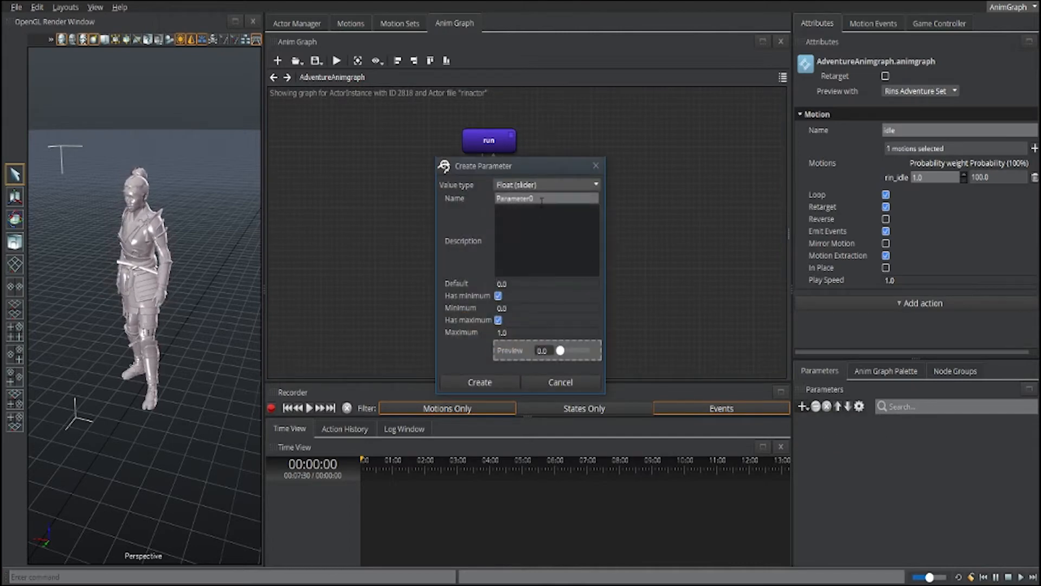
drag(541, 200, 470, 198)
text(Speed)
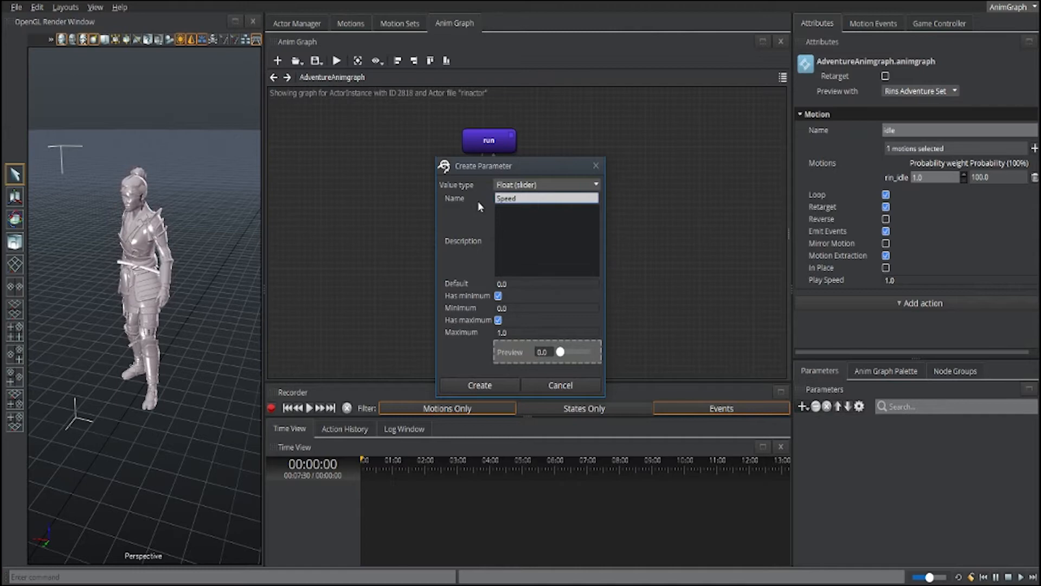
click(507, 218)
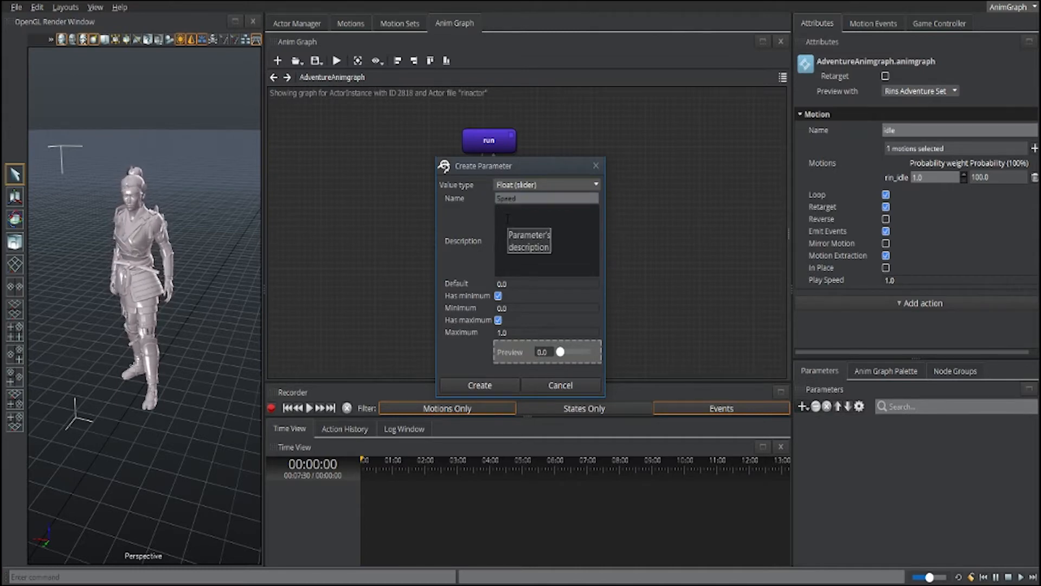
text(this handles player speed)
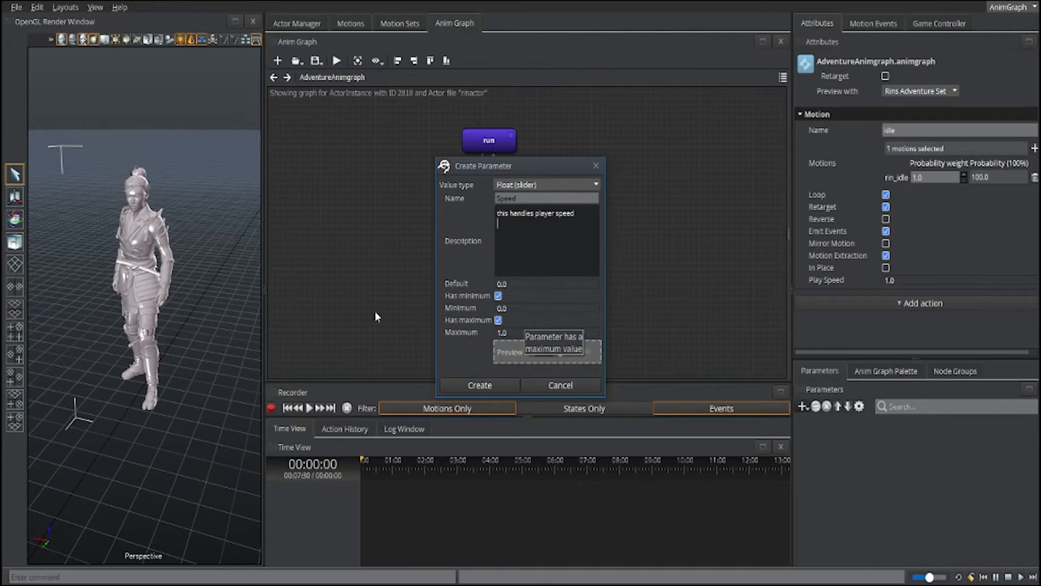
click(488, 385)
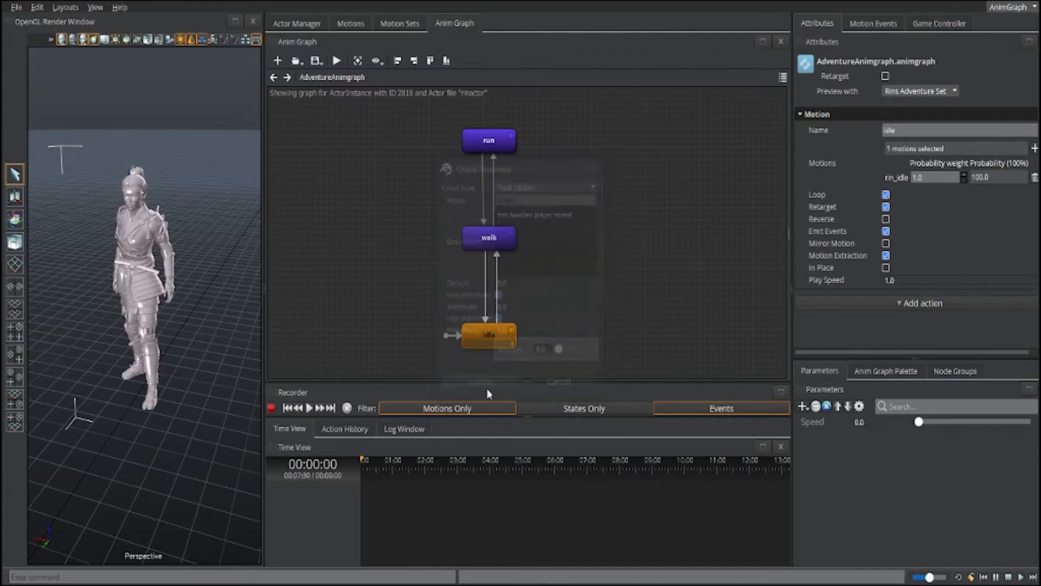
click(815, 425)
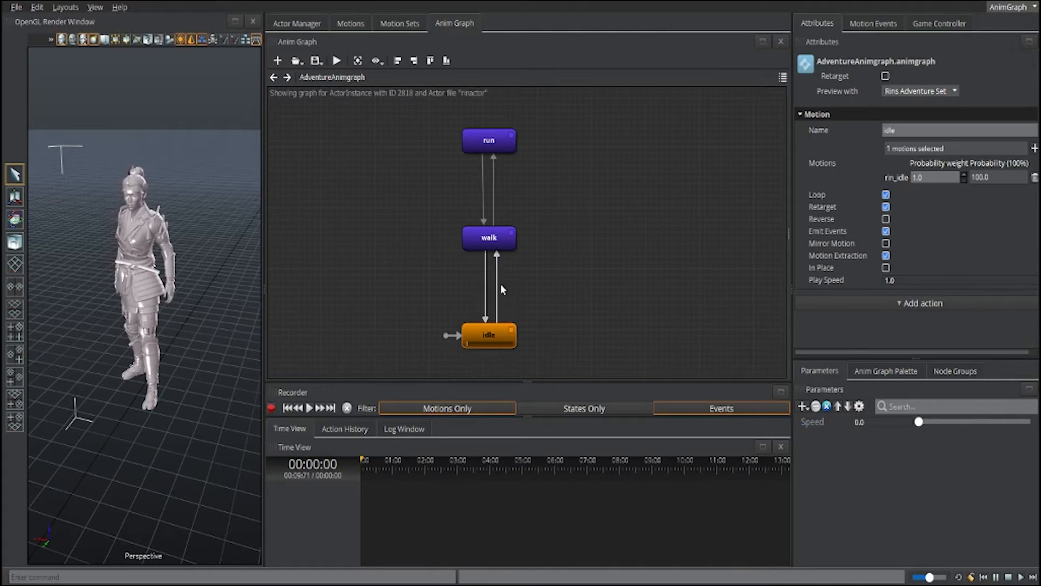
Add a Parameter Condition on Speed to the idle-to-walk transition, with a test value of 0.1.
click(497, 277)
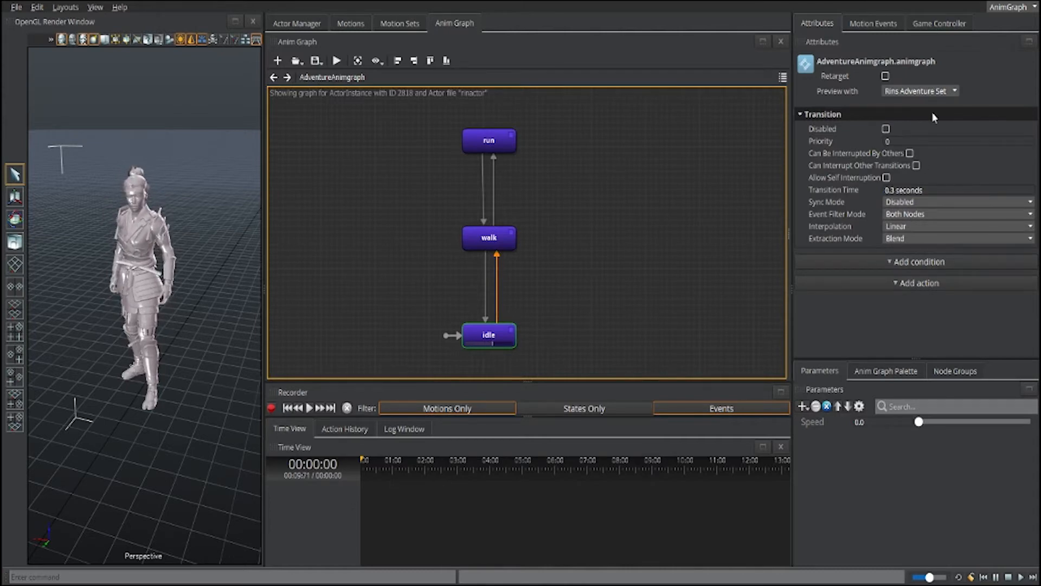
click(917, 262)
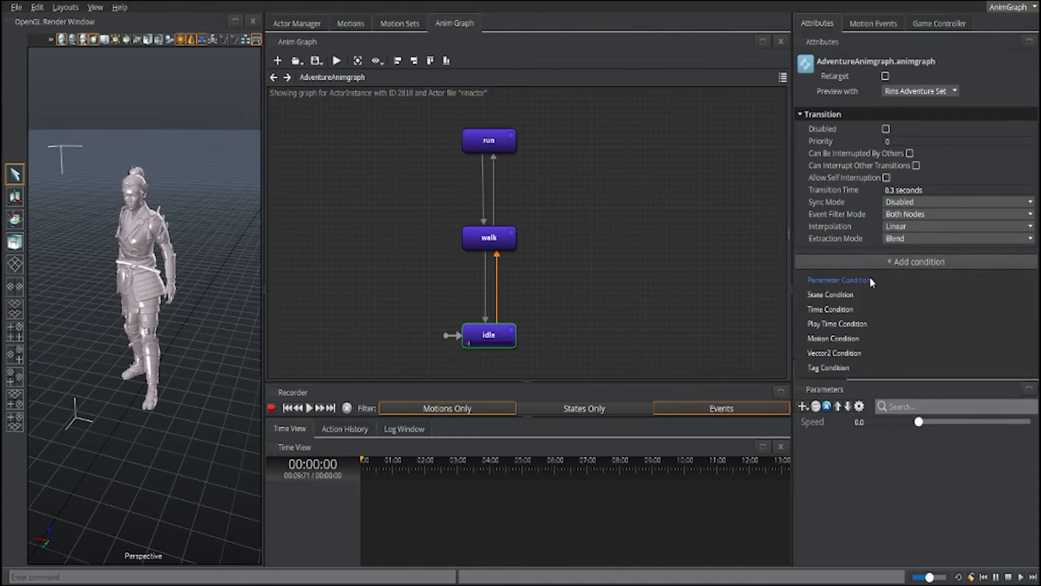
click(862, 282)
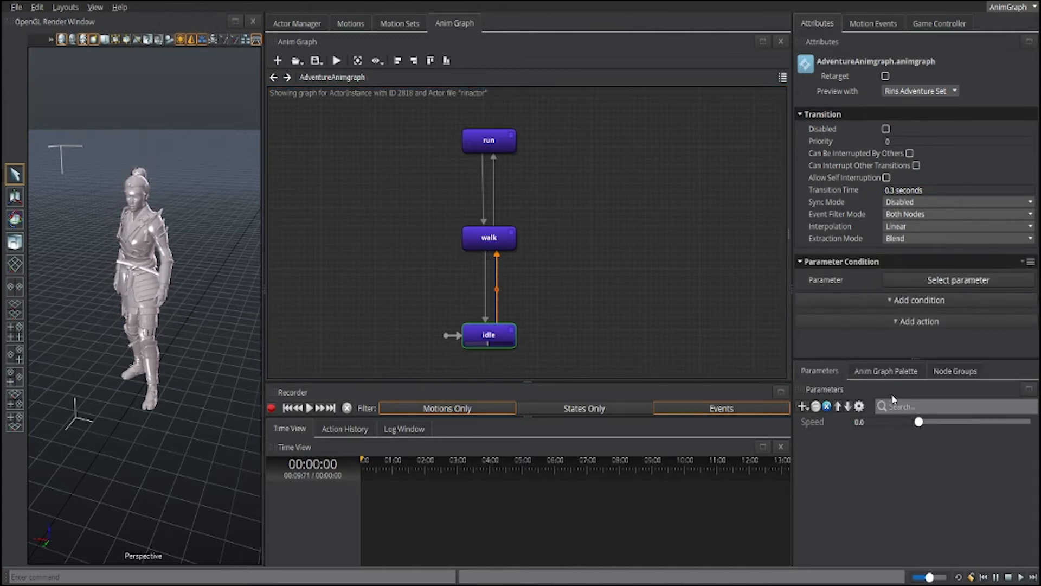
click(941, 280)
click(389, 158)
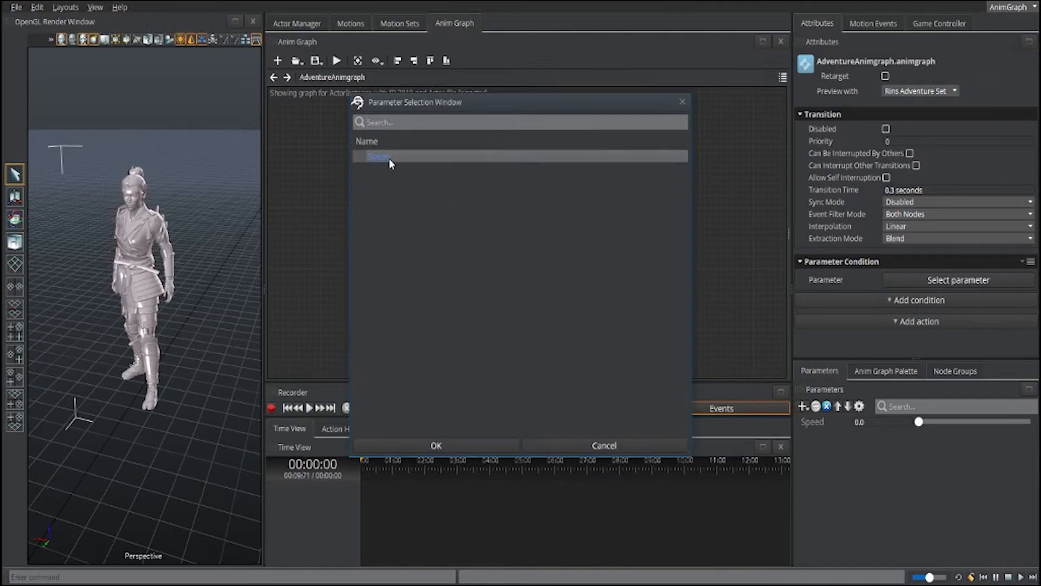
click(437, 446)
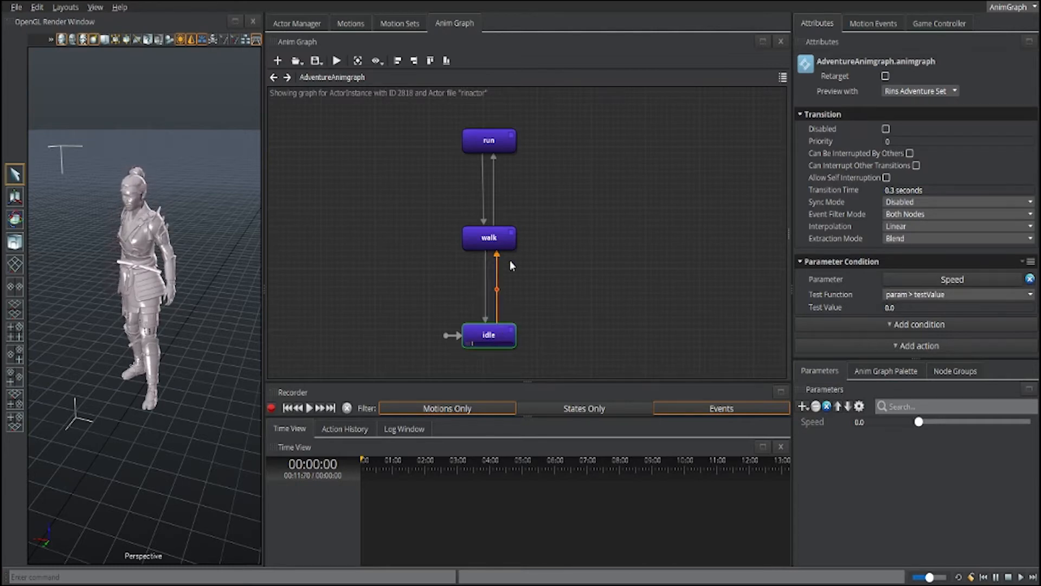
click(889, 307)
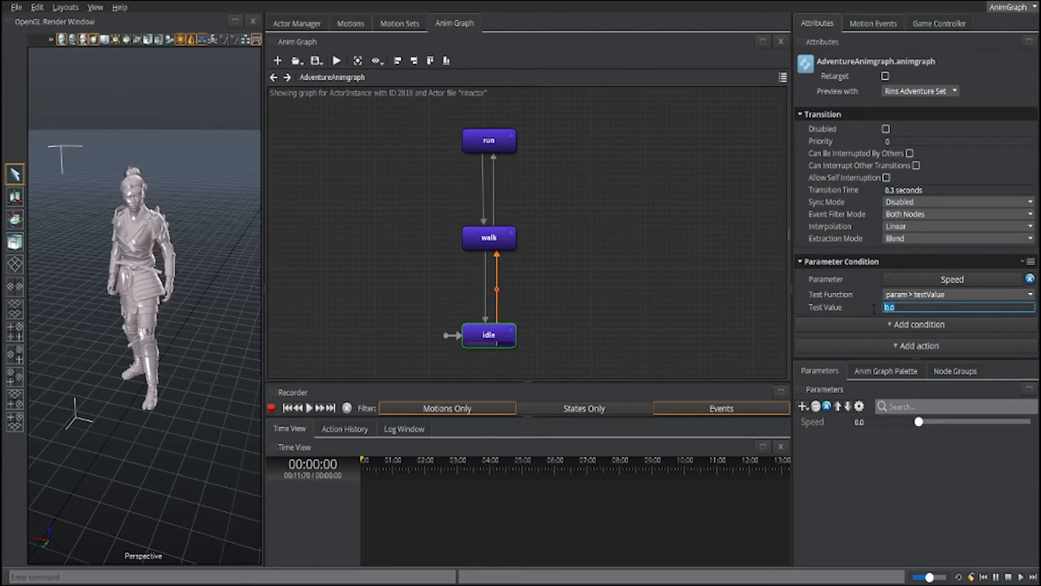
text(0.1)
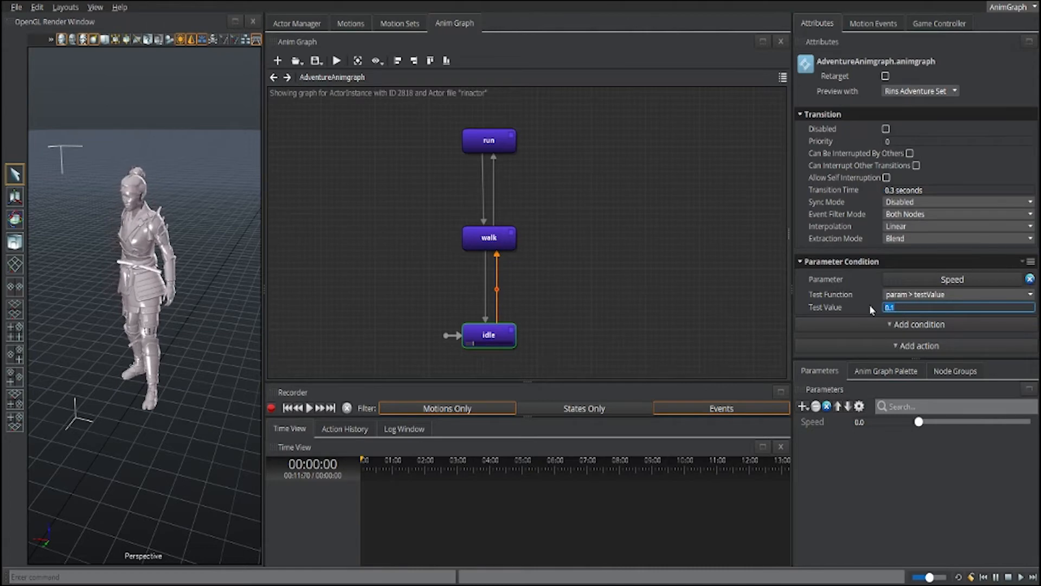
Add a Parameter Condition on Speed to the walk-to-idle transition, using the test function param == testValue.
click(485, 271)
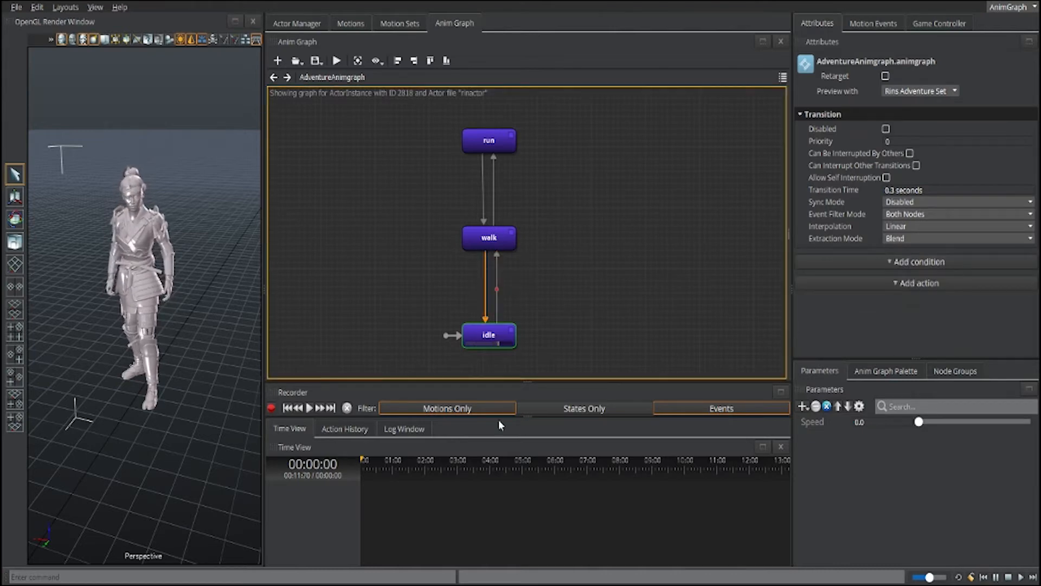
click(927, 261)
click(854, 279)
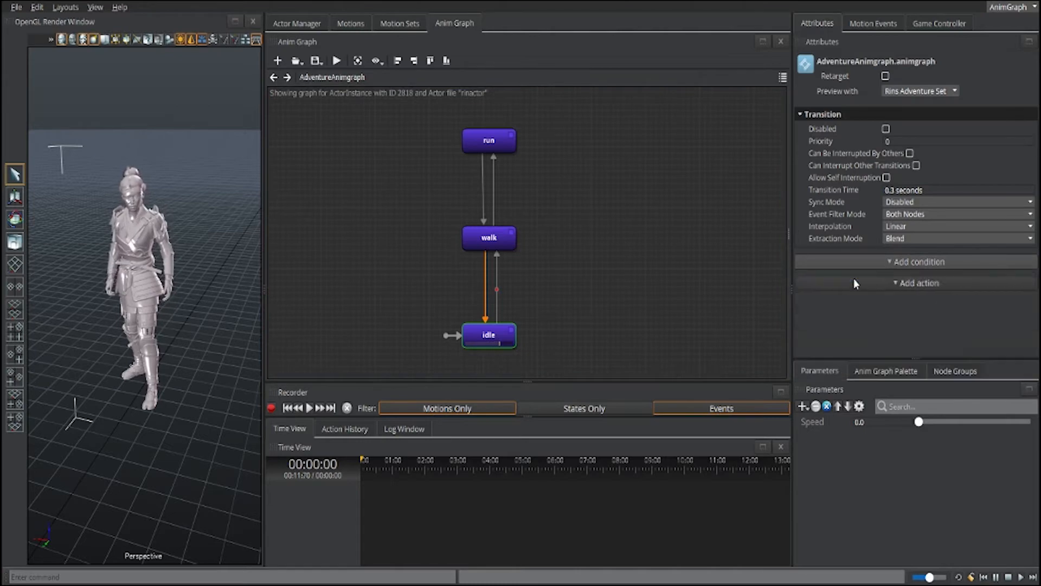
click(935, 280)
click(409, 155)
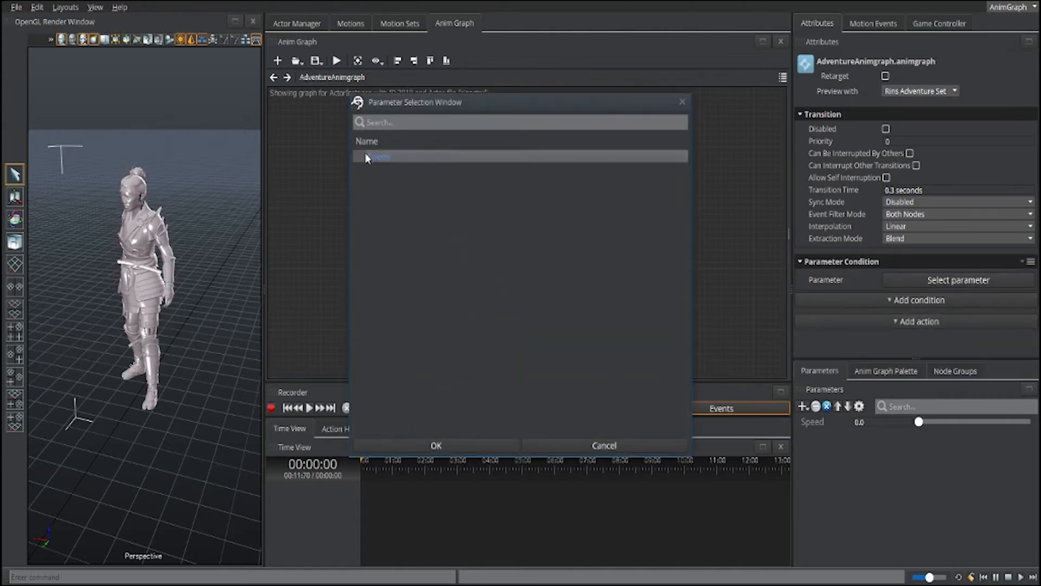
click(478, 446)
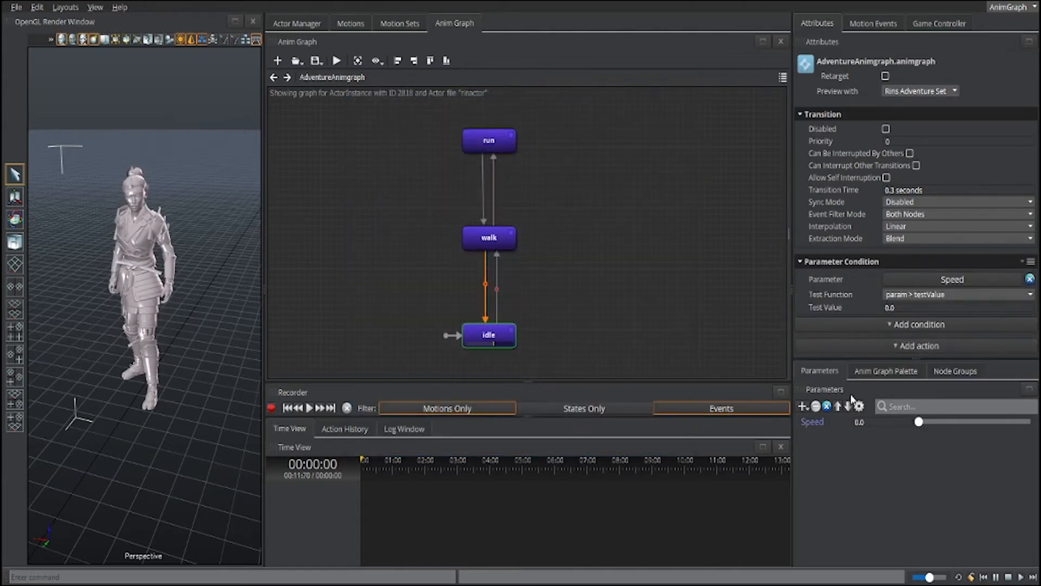
click(906, 295)
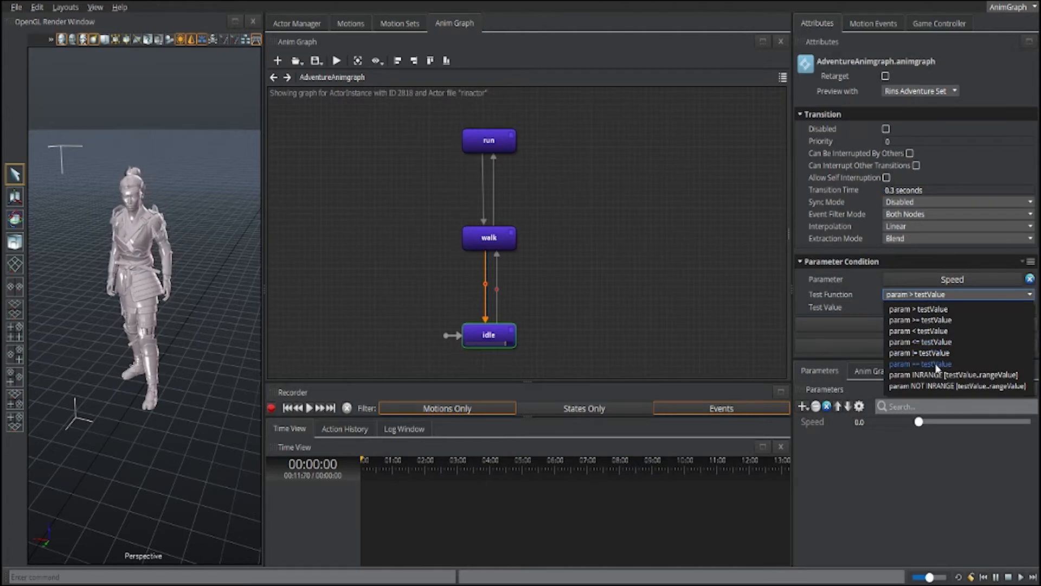
click(932, 363)
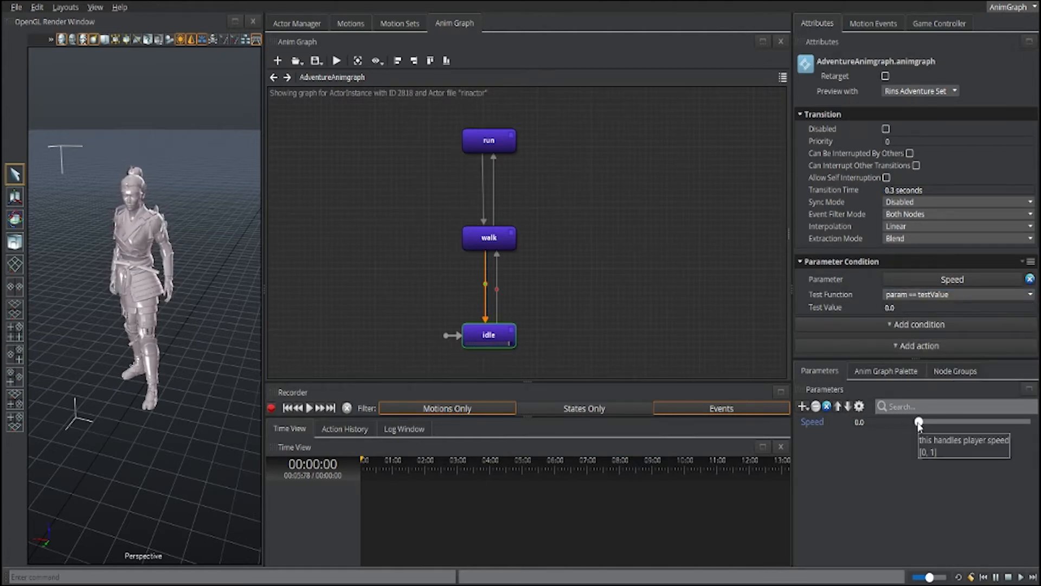
Test the idle and walk transitions by raising Speed to 1.0 and returning it to 0.0.
drag(919, 423, 1031, 422)
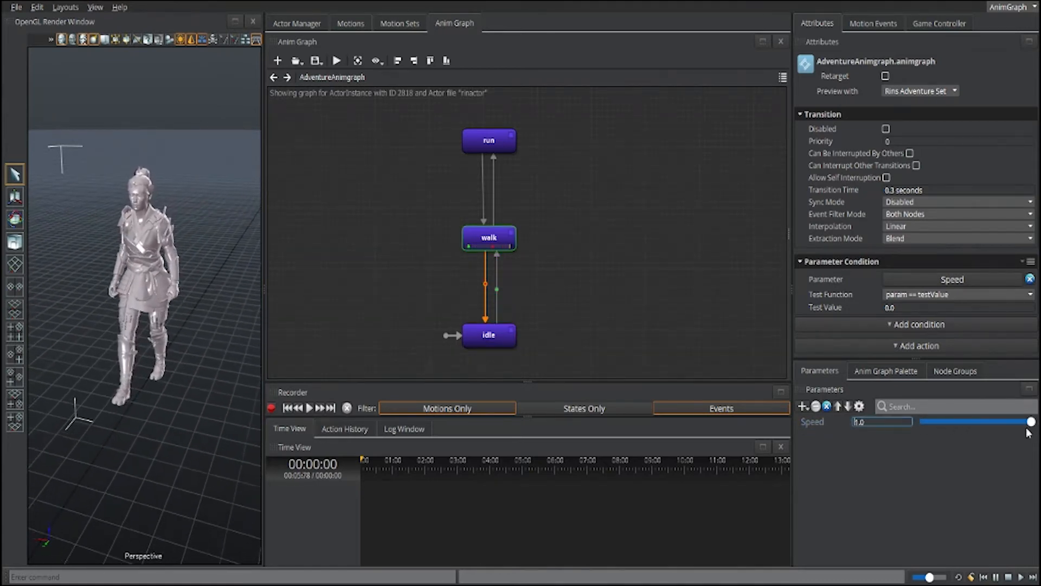
drag(1031, 421, 907, 430)
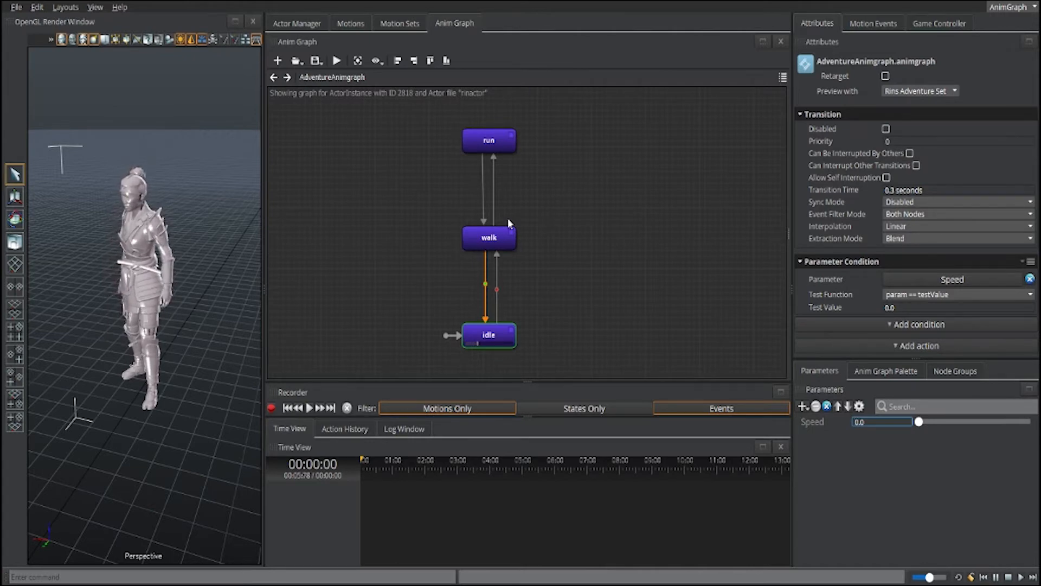
Add a Parameter Condition on Speed to the walk-to-run transition, with a test value of 0.5.
click(494, 177)
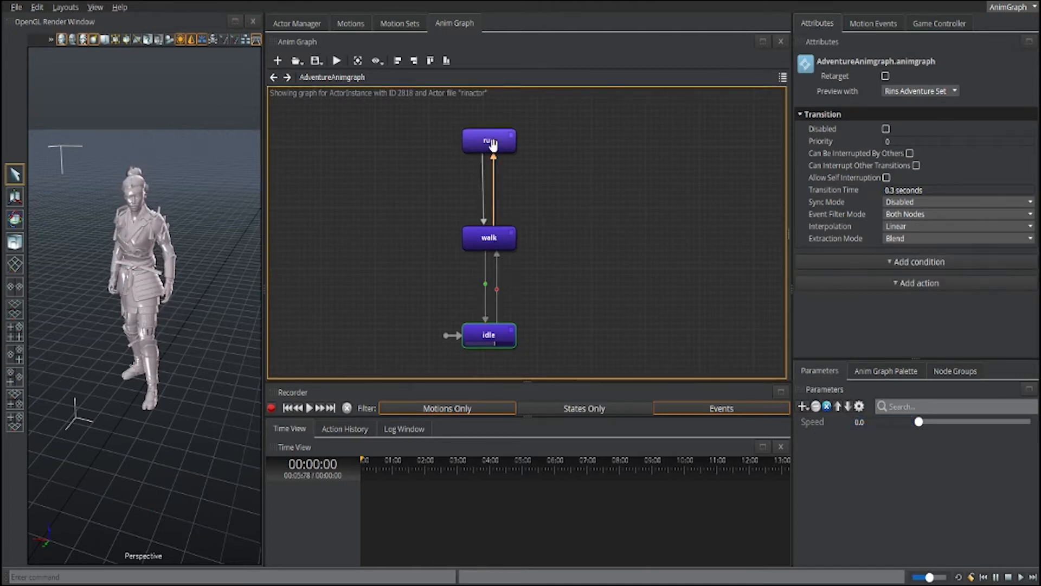
click(943, 262)
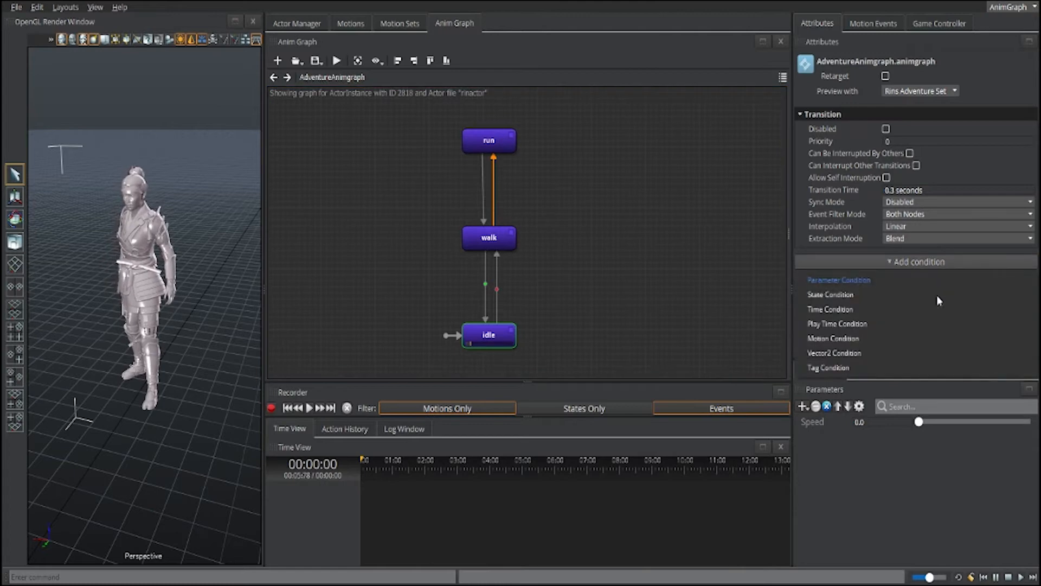
click(824, 278)
click(900, 280)
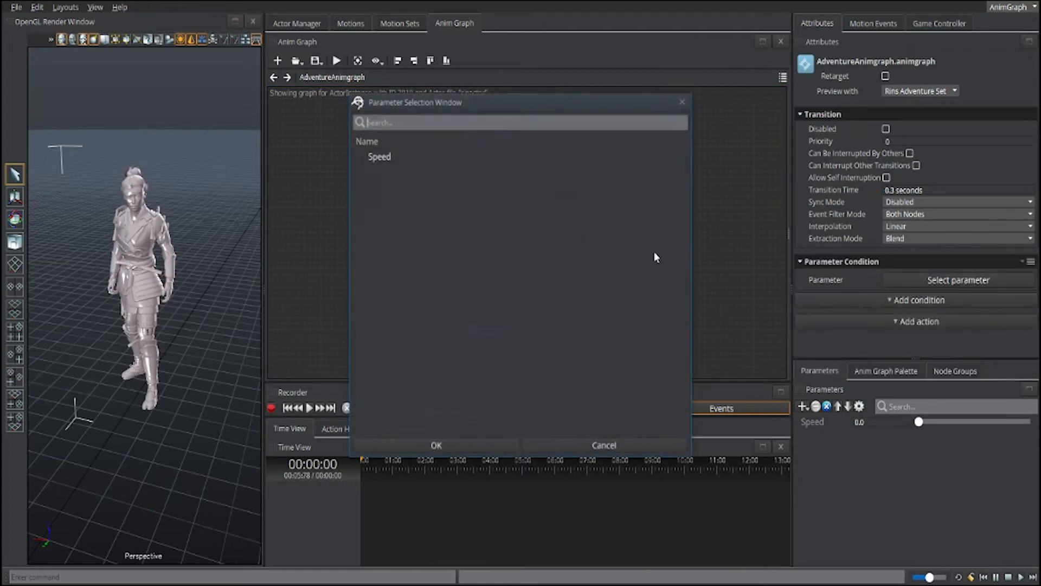
click(383, 156)
click(438, 445)
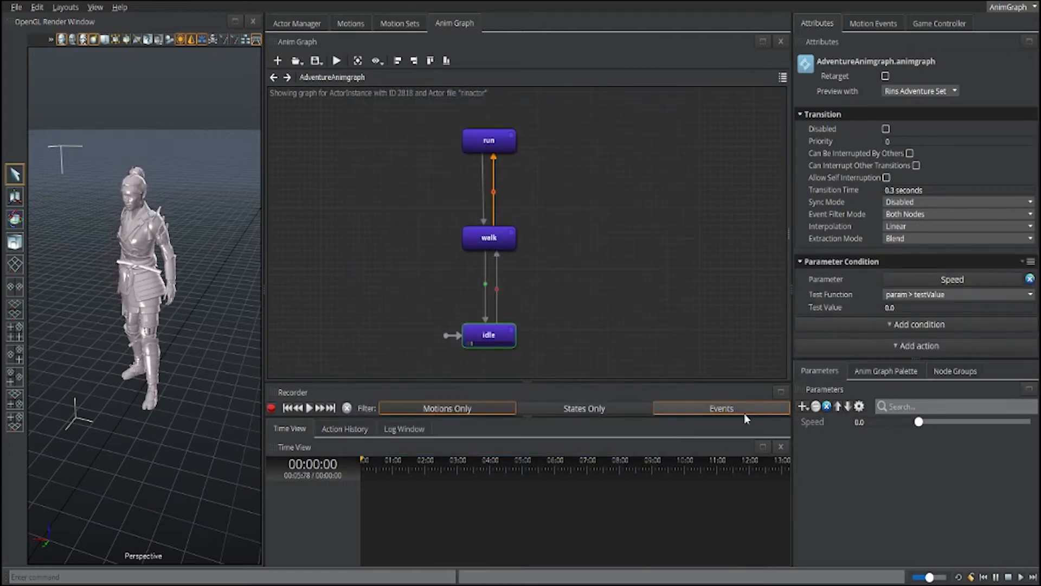
click(910, 307)
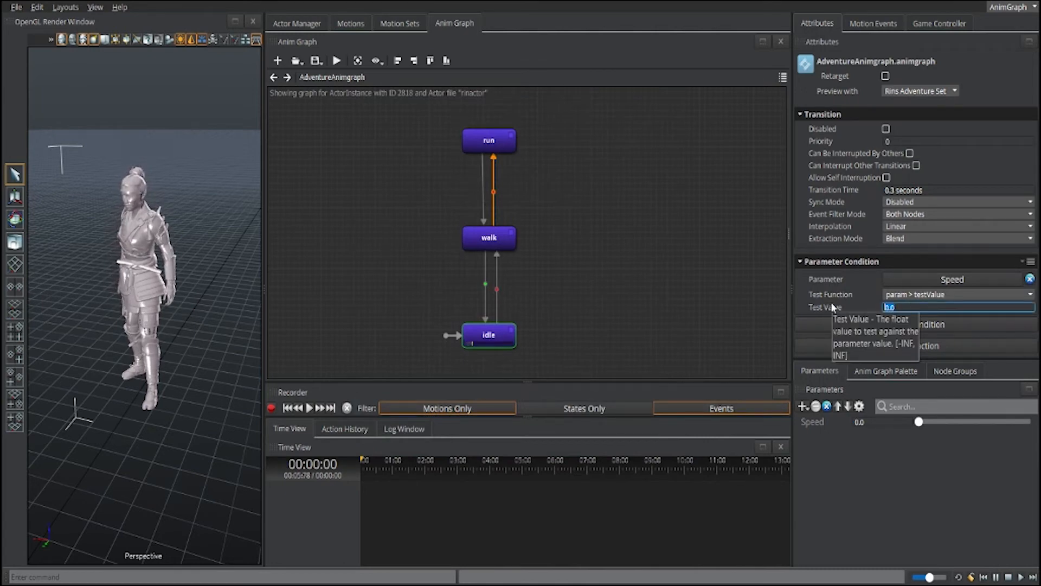
text(1)
key(Return)
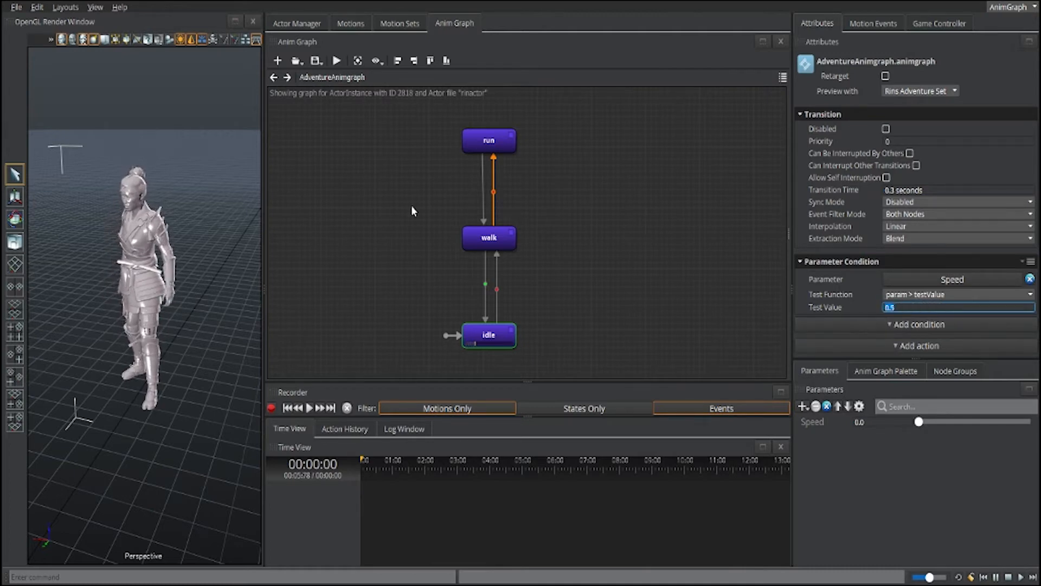
Add a Parameter Condition on Speed to the run-to-walk transition, using param <= testValue with a test value of 0.5.
click(482, 184)
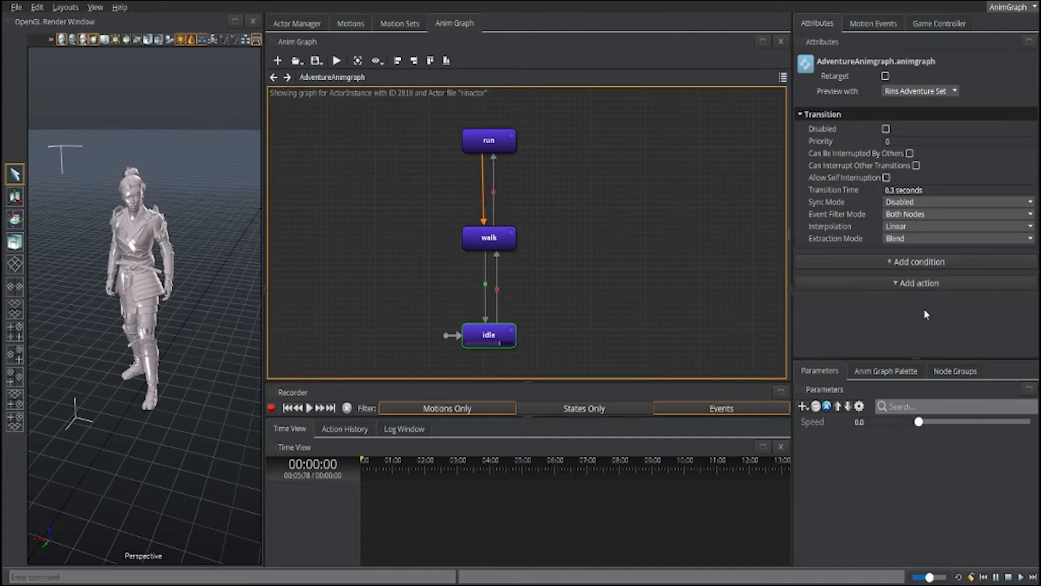
click(917, 262)
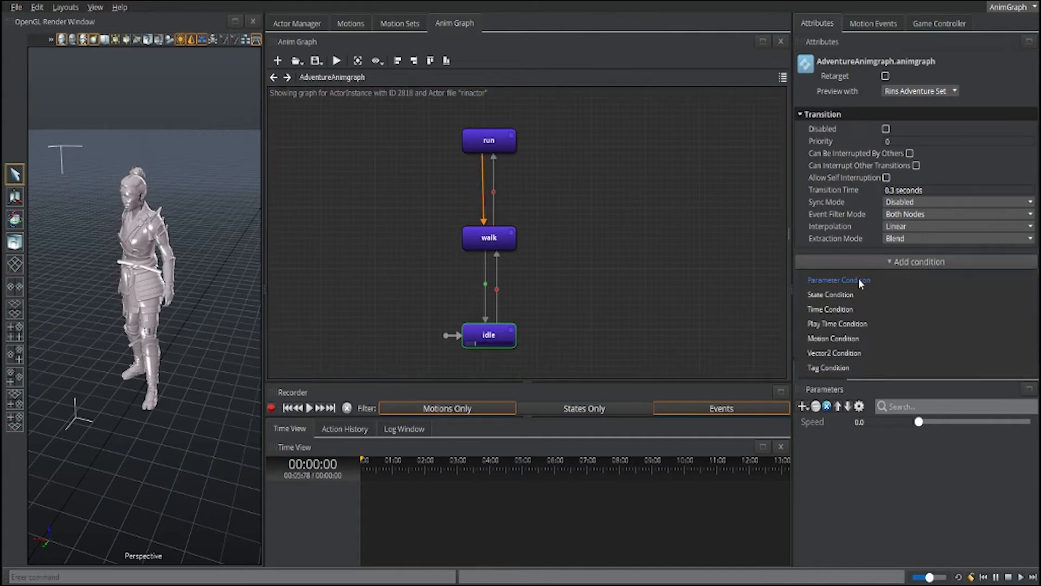
click(857, 278)
click(913, 282)
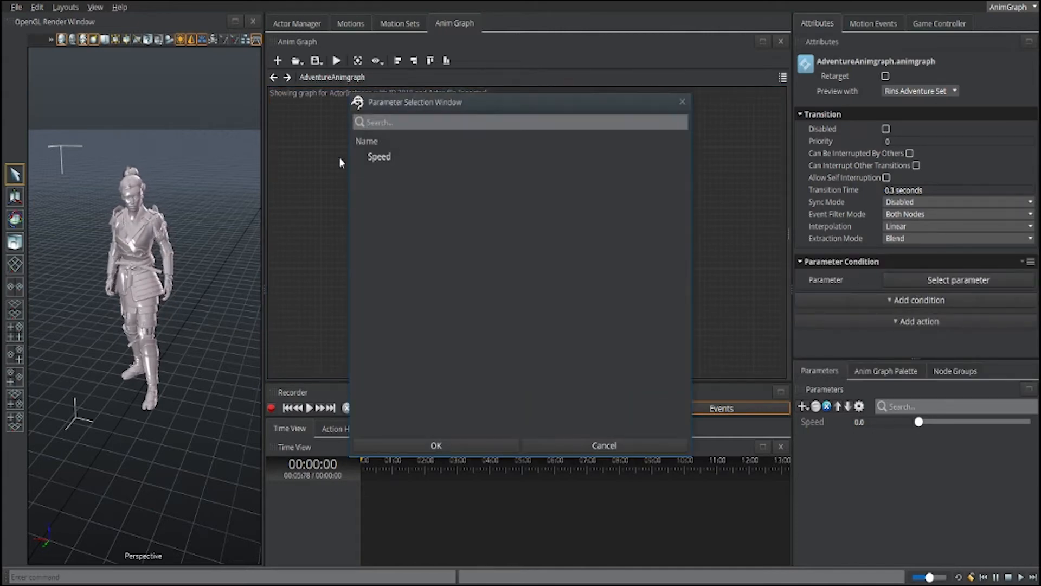
click(383, 158)
click(479, 448)
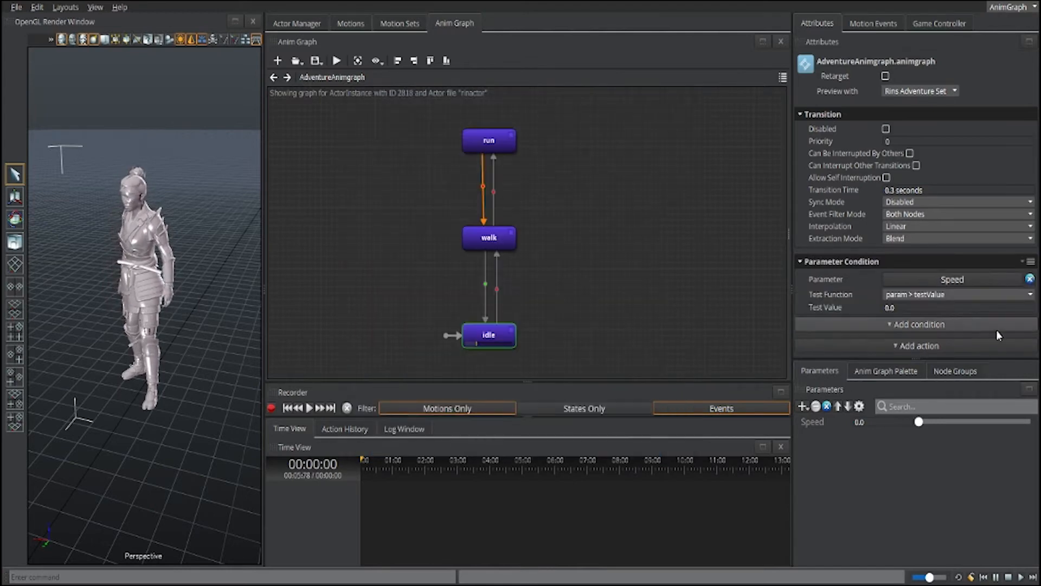
click(914, 294)
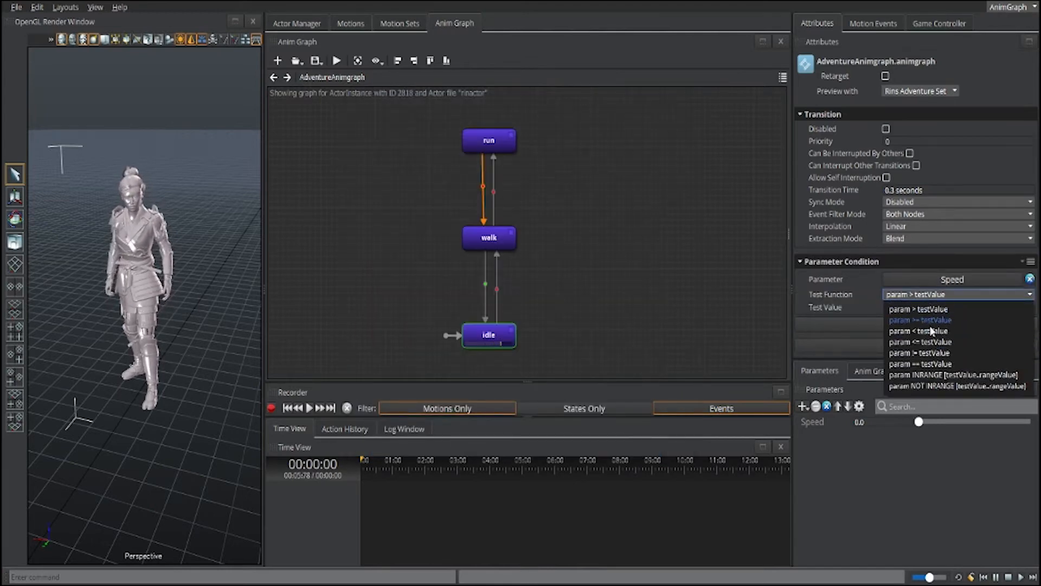
click(934, 342)
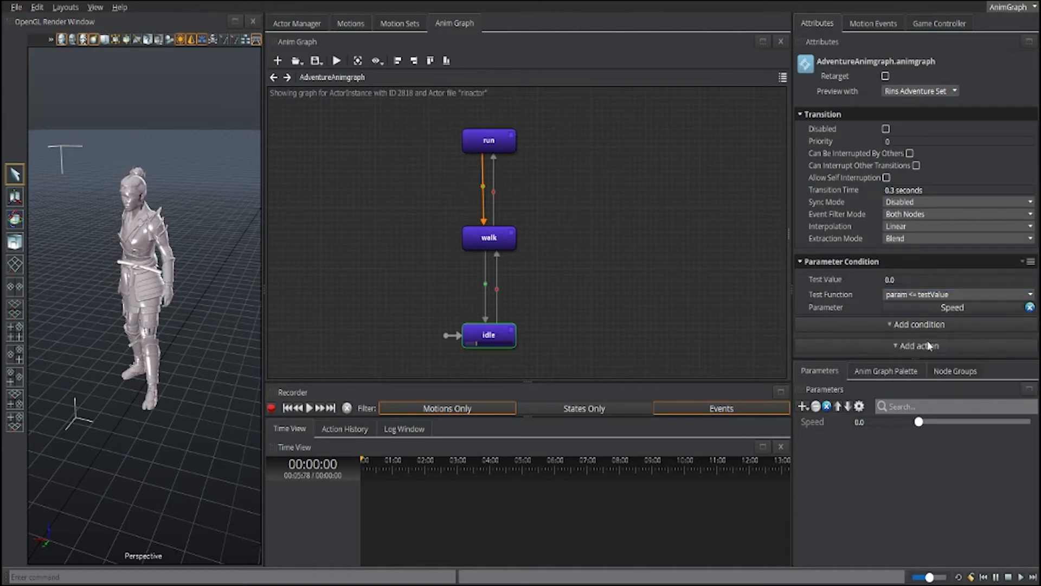
drag(907, 308, 850, 294)
text(0.5)
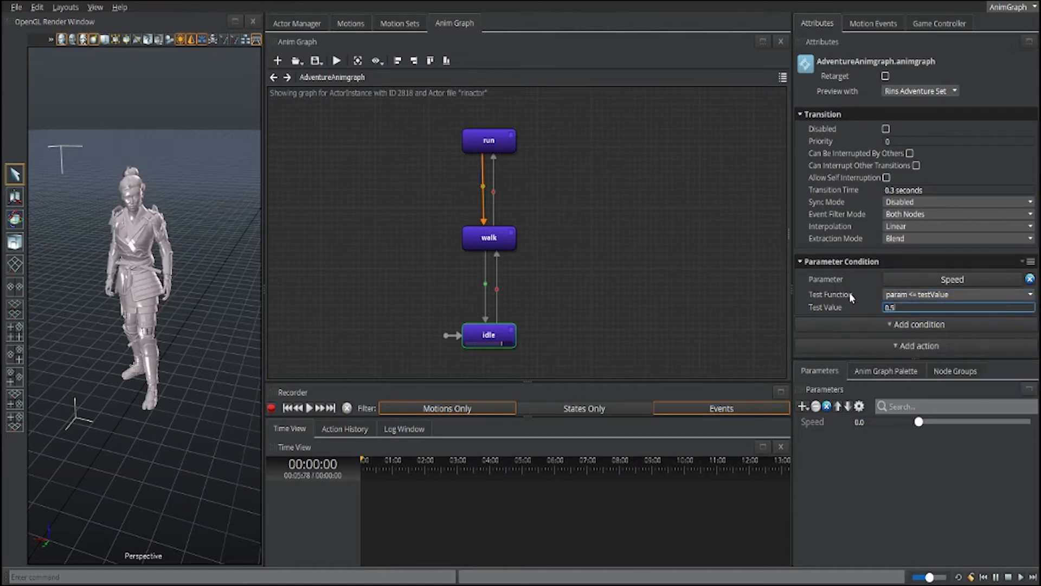
key(Return)
Test the walk and run transitions by raising Speed and returning it to 0.0.
drag(922, 423, 1011, 461)
drag(1025, 461, 913, 462)
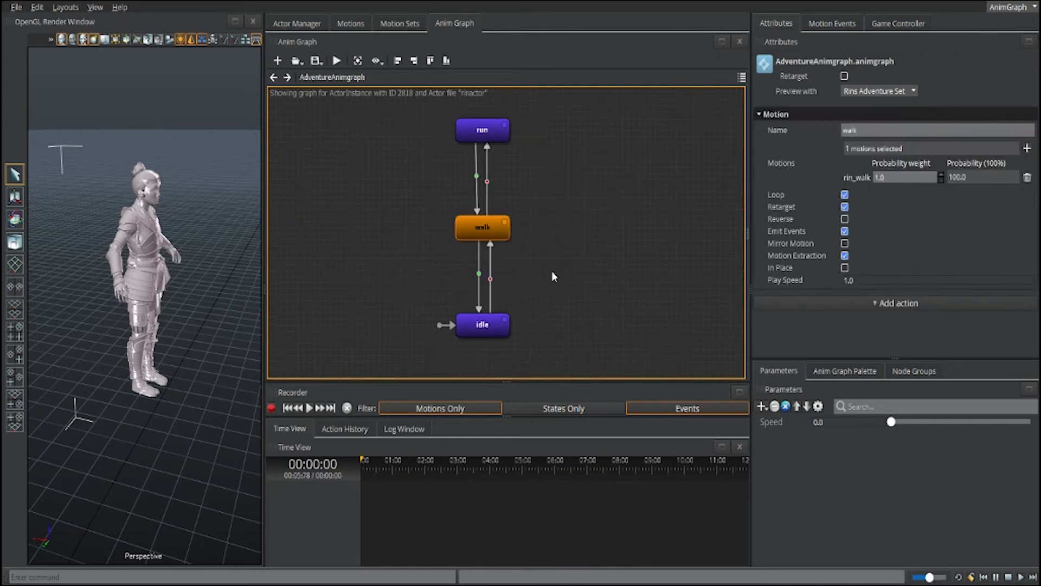
Edit the Speed parameter to set its minimum to -1.
middle_drag(553, 275, 550, 203)
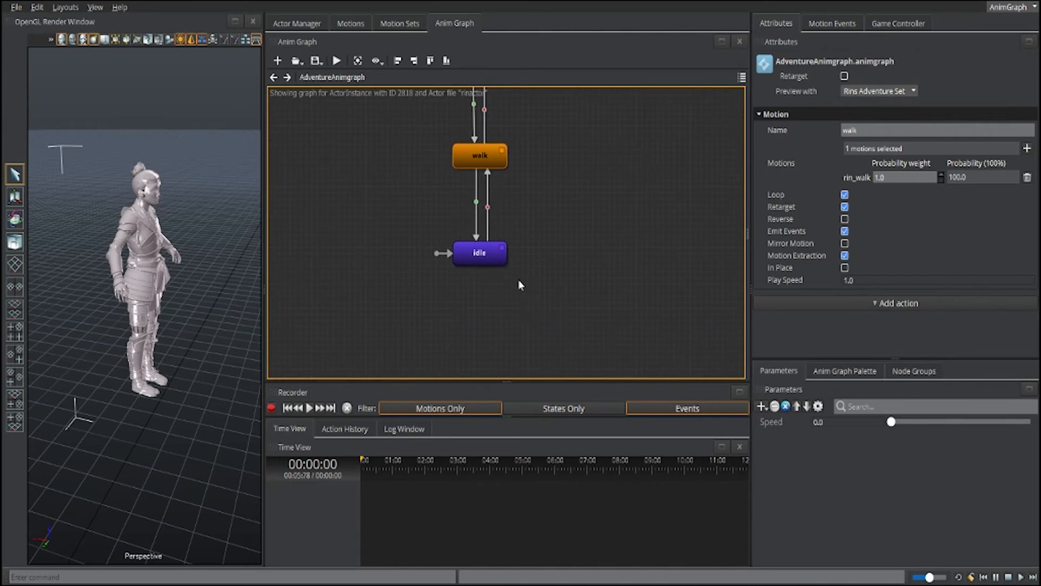
middle_drag(519, 280, 509, 229)
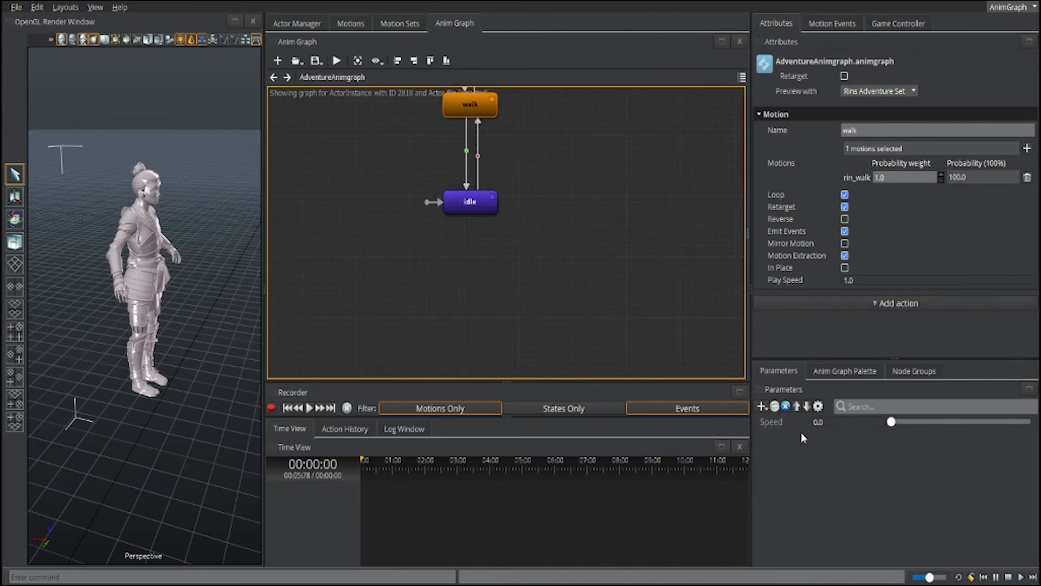
right_click(783, 425)
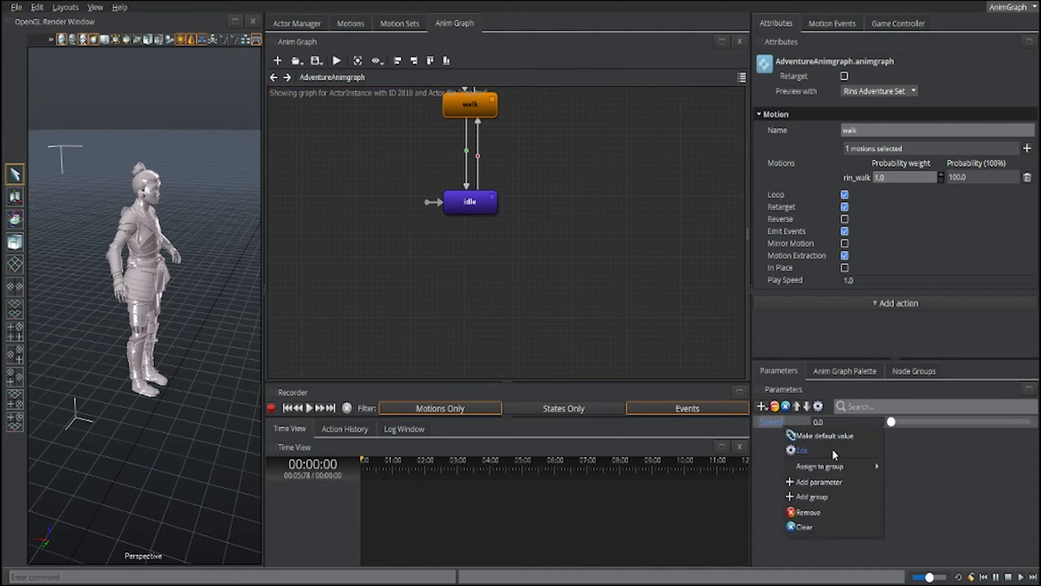
click(832, 450)
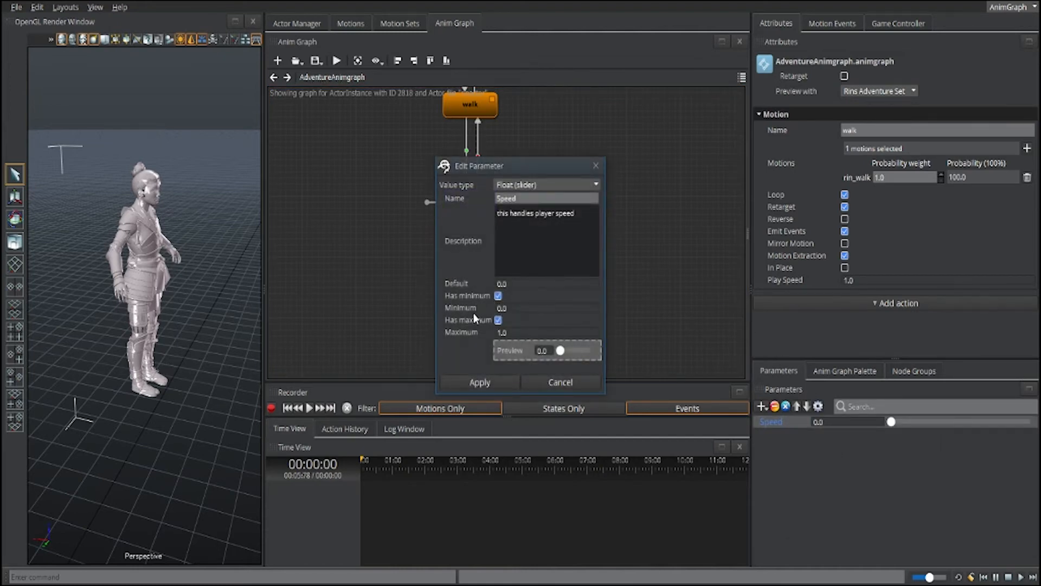
click(514, 308)
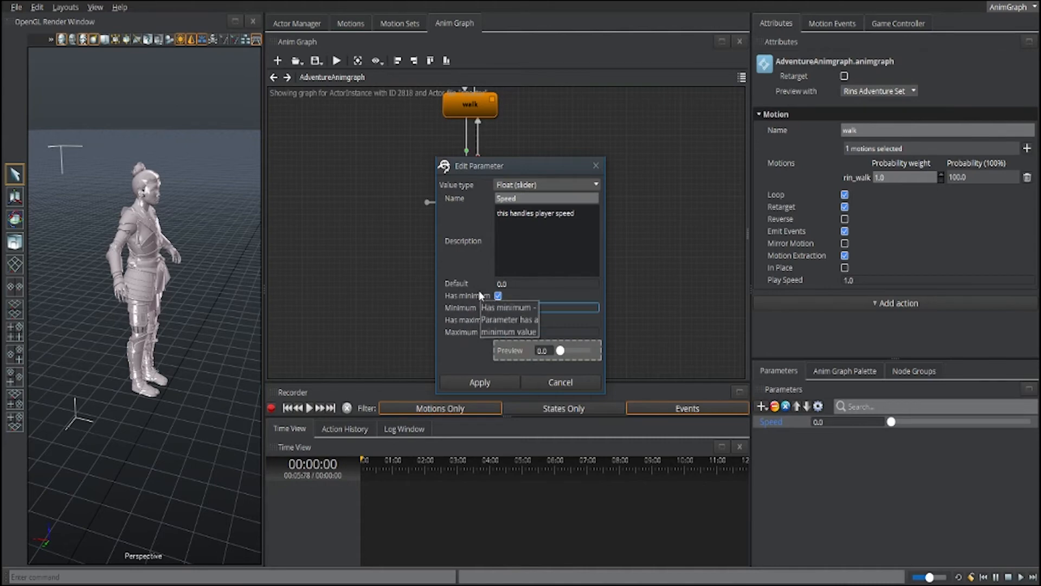
text(-1)
key(Return)
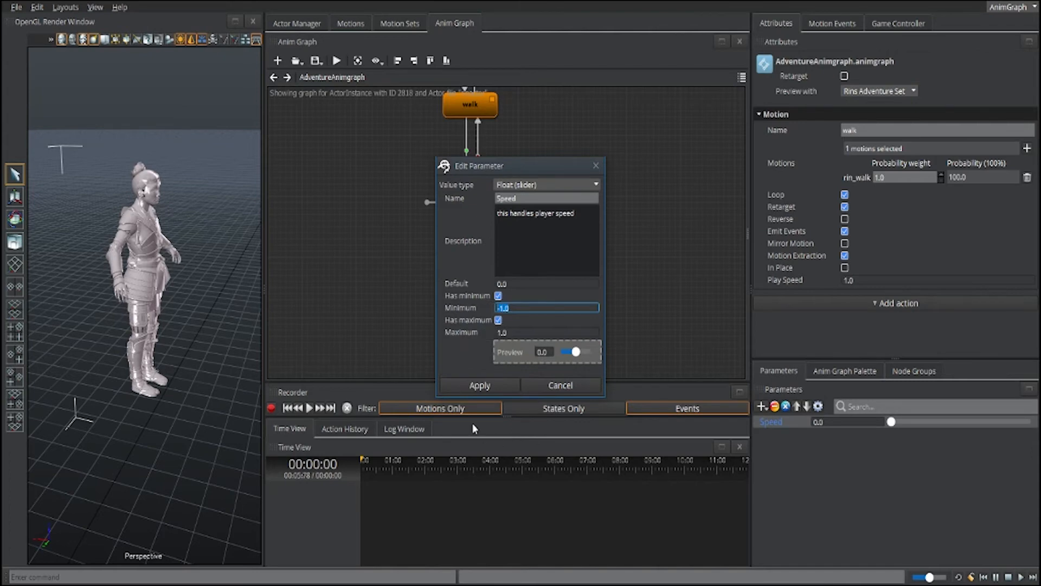
click(479, 385)
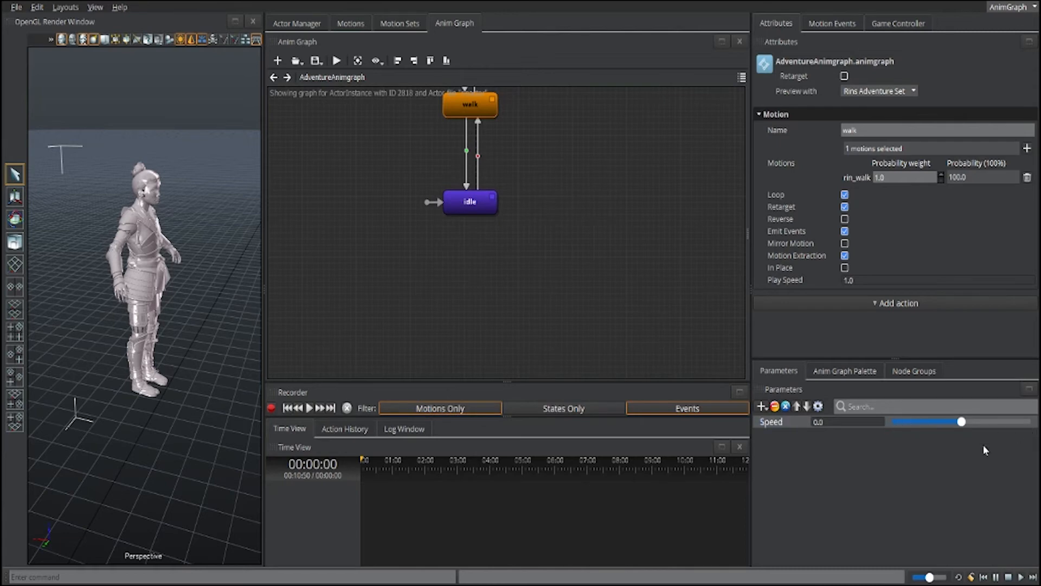
Create a Motion node below idle, name it WalkBwd, and align it under the idle node.
right_click(456, 286)
mouse_move(488, 290)
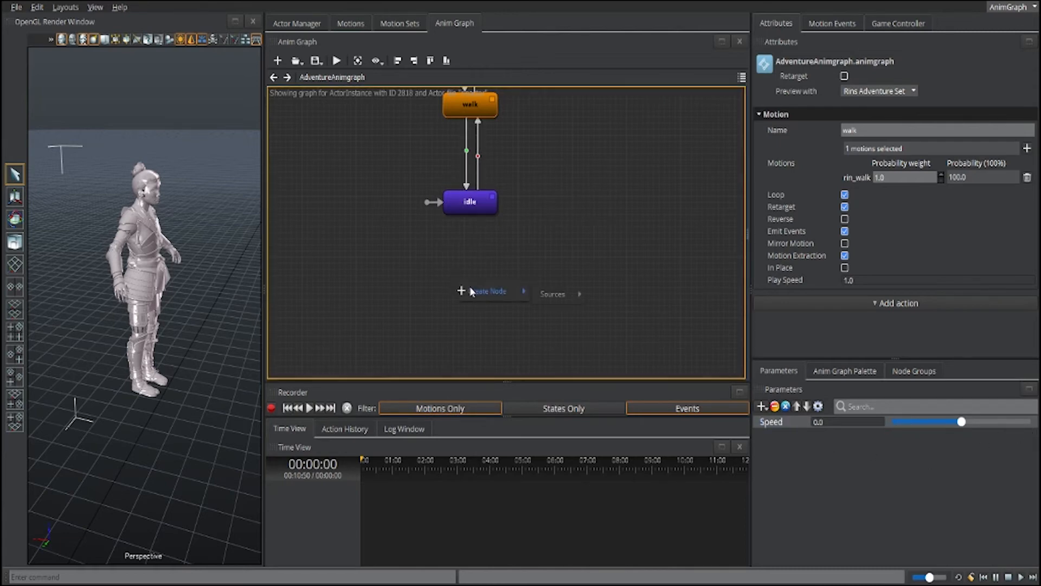
mouse_move(556, 292)
click(616, 340)
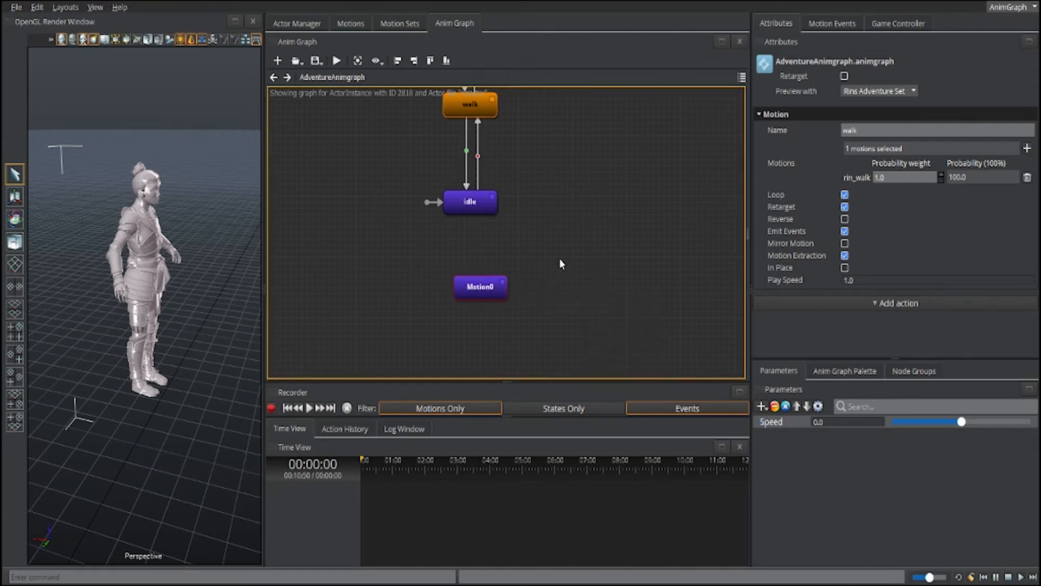
double_click(881, 130)
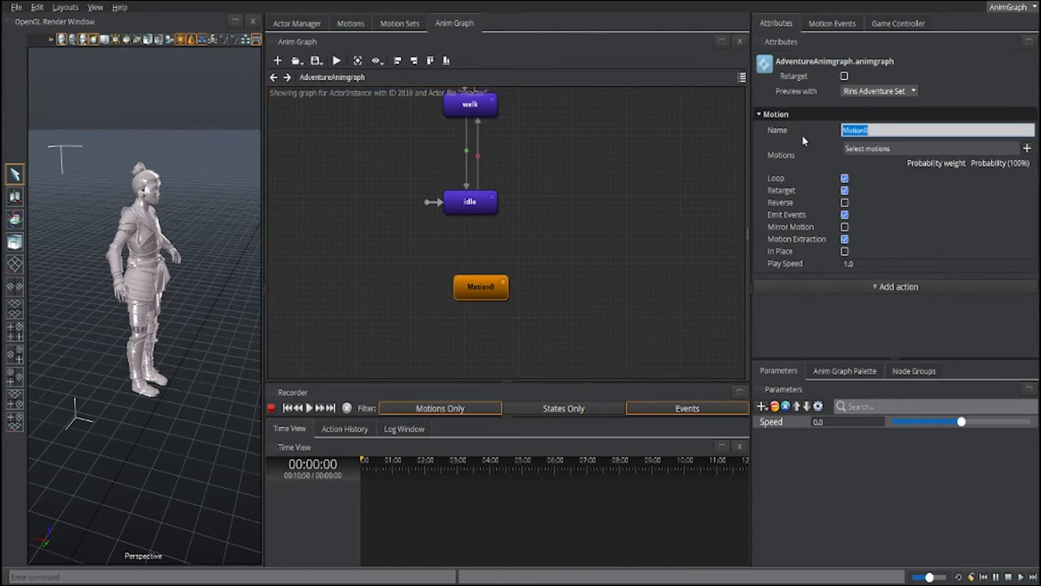
text(WalkBwd)
key(Return)
mouse_move(478, 294)
mouse_down()
mouse_move(467, 290)
mouse_move(467, 300)
mouse_up()
Assign the rin_walk motion to the WalkBwd node and enable Reverse.
click(1027, 149)
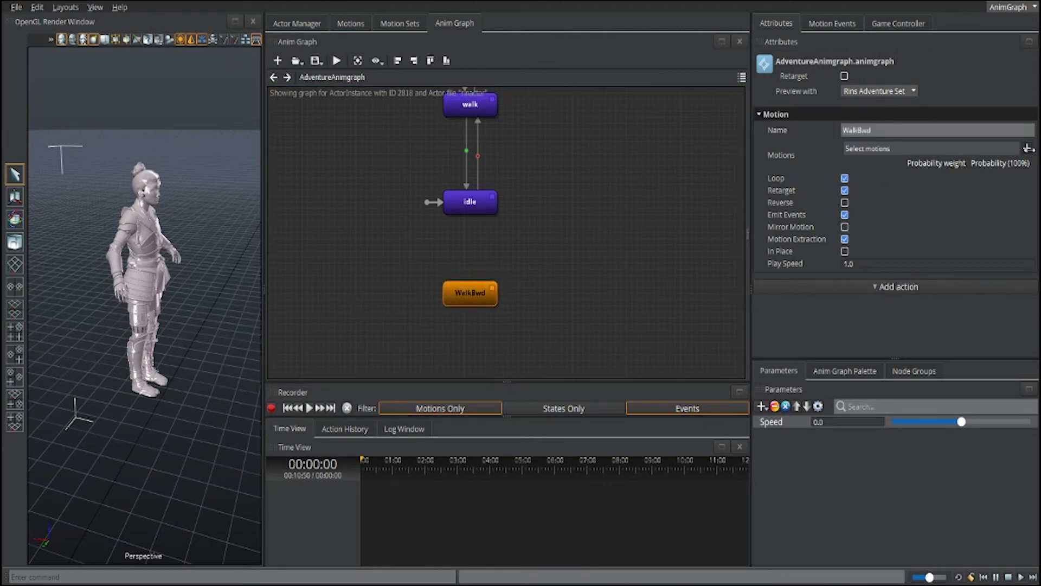
scroll(458, 206, down, 1)
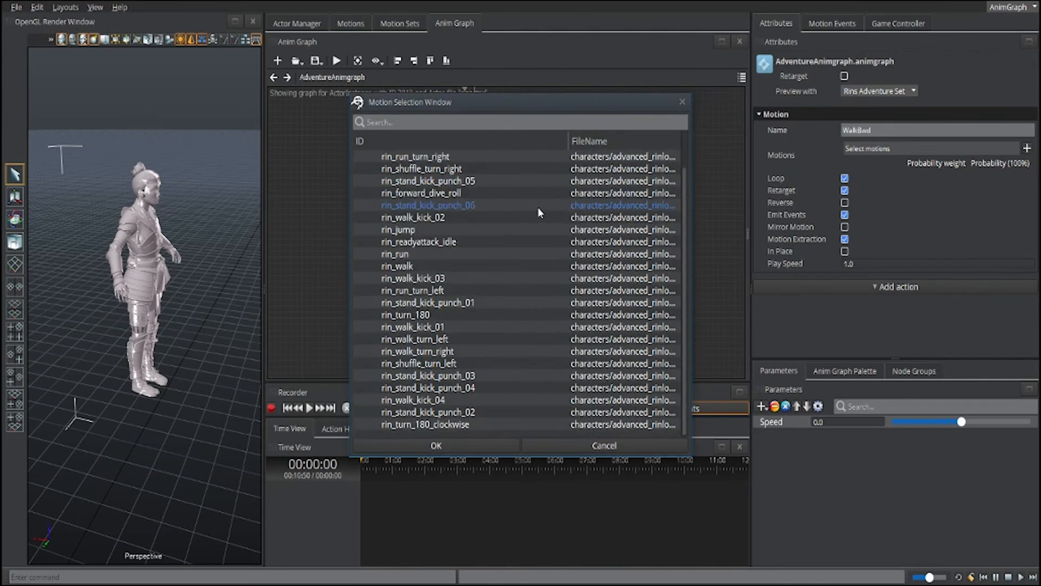
click(409, 267)
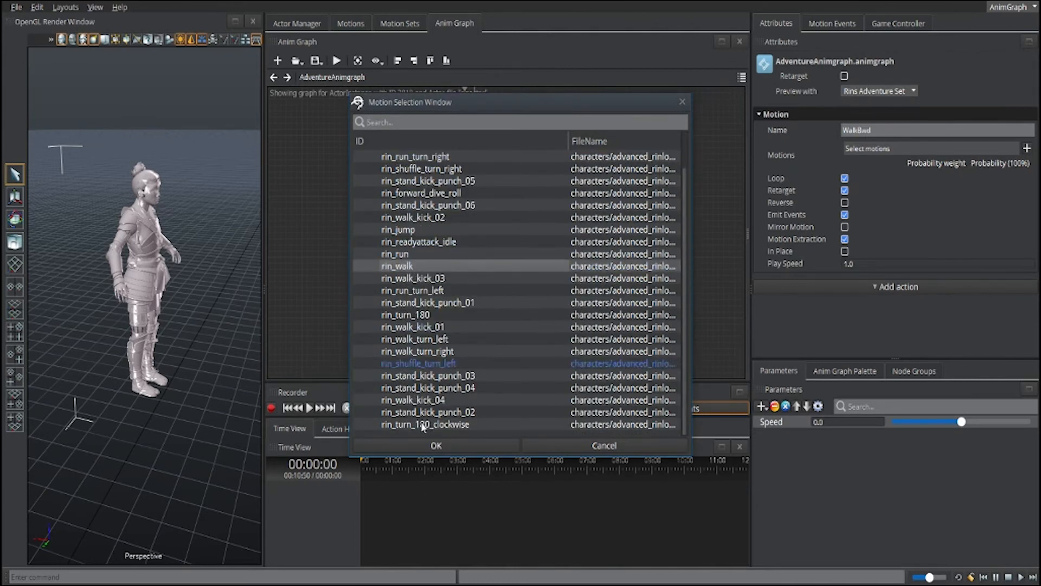
click(472, 444)
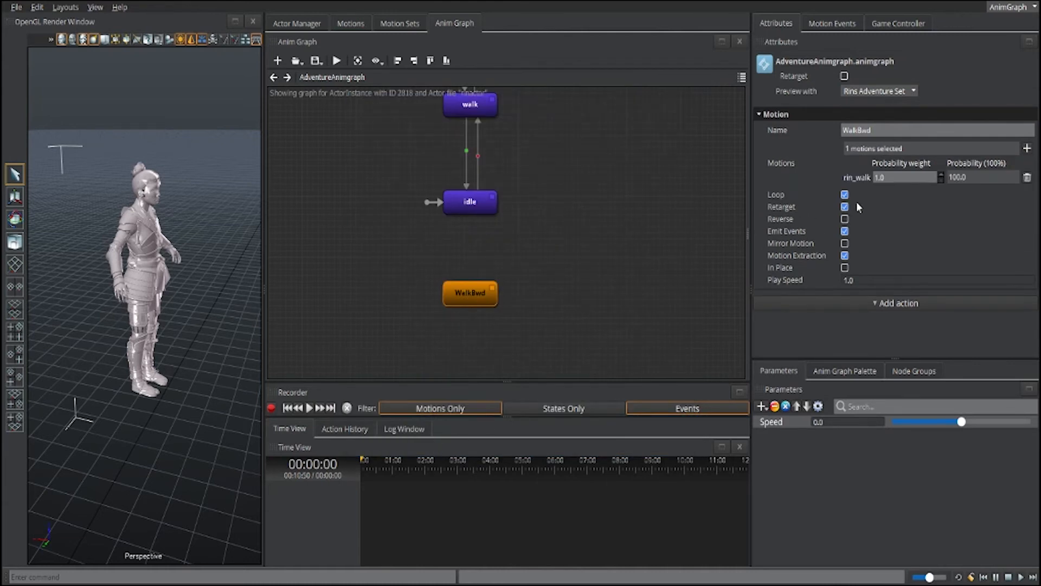
click(844, 219)
Connect idle and WalkBwd with transitions in both directions.
drag(469, 207, 481, 291)
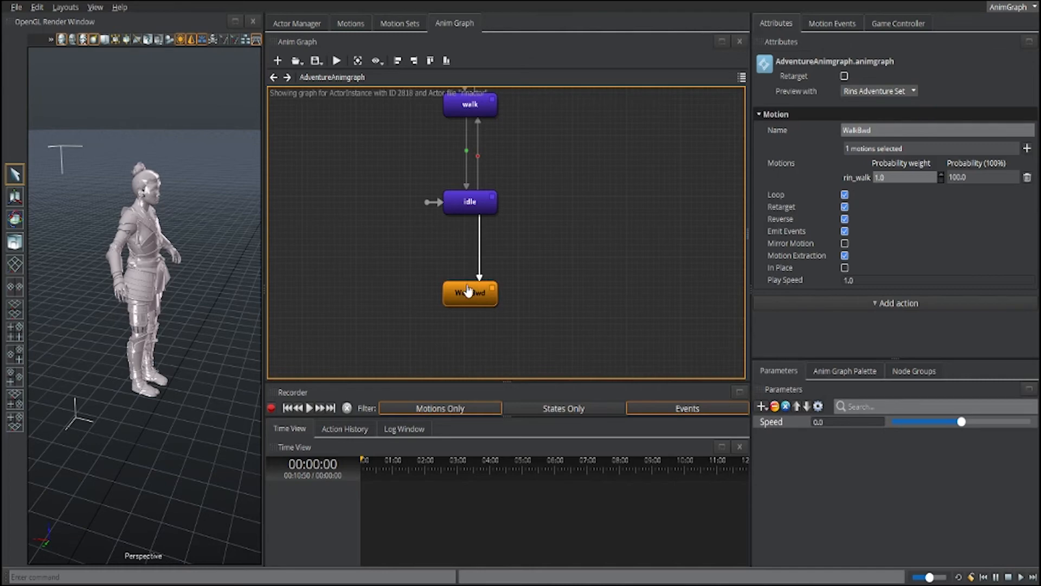
drag(466, 286, 467, 217)
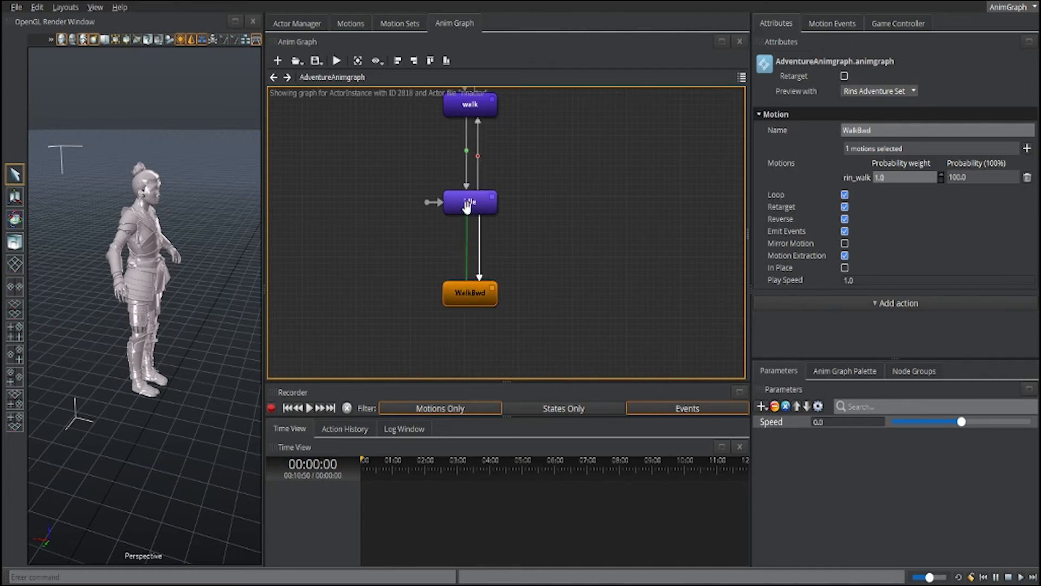
Add a Parameter Condition on Speed to the idle-to-WalkBwd transition, using param < testValue with a test value of -0.1.
click(480, 248)
click(887, 259)
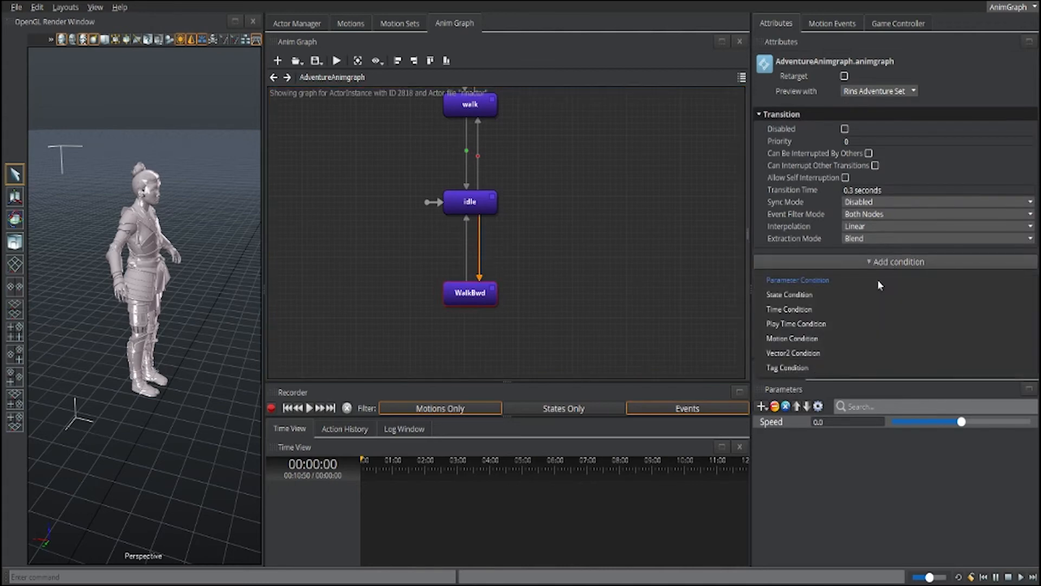
click(813, 282)
click(918, 281)
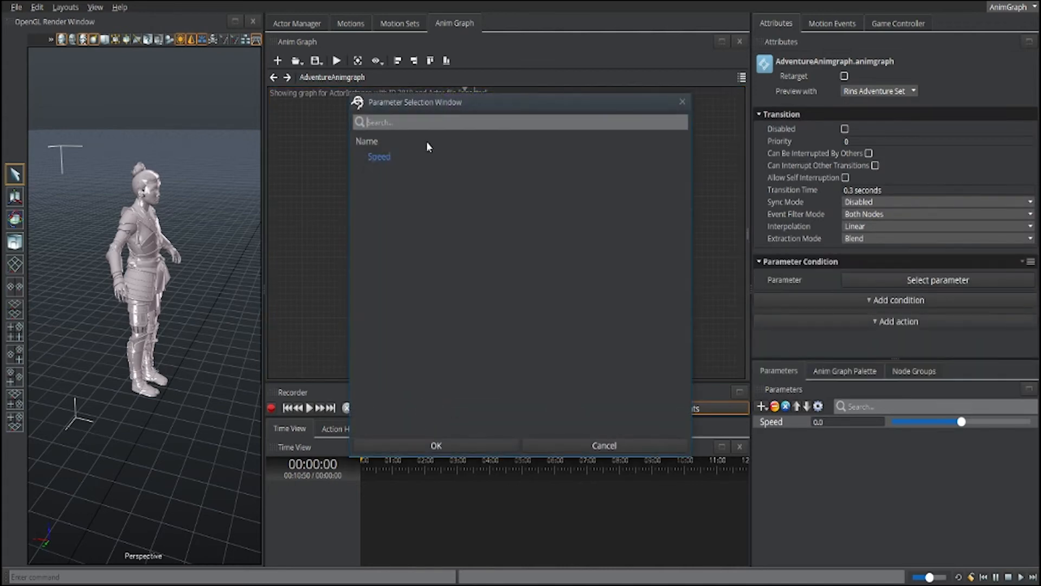
click(383, 157)
click(491, 445)
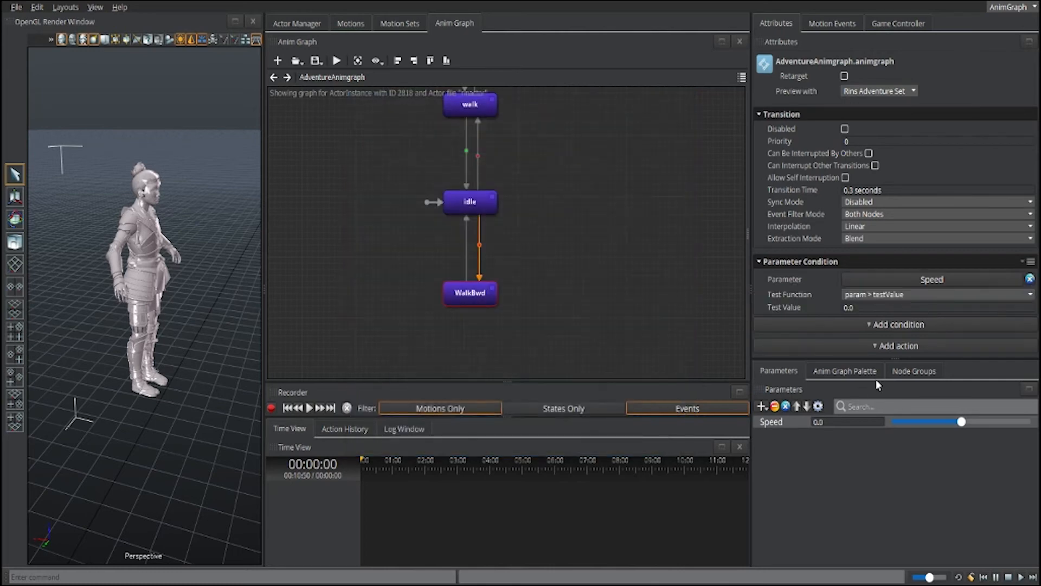
click(877, 295)
click(887, 332)
key(Tab)
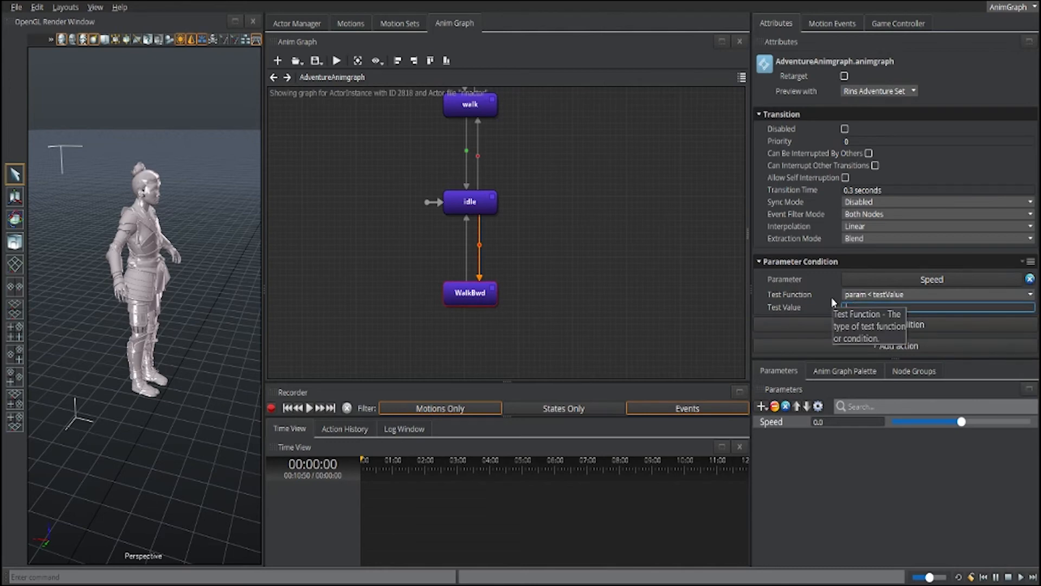
text(0.1)
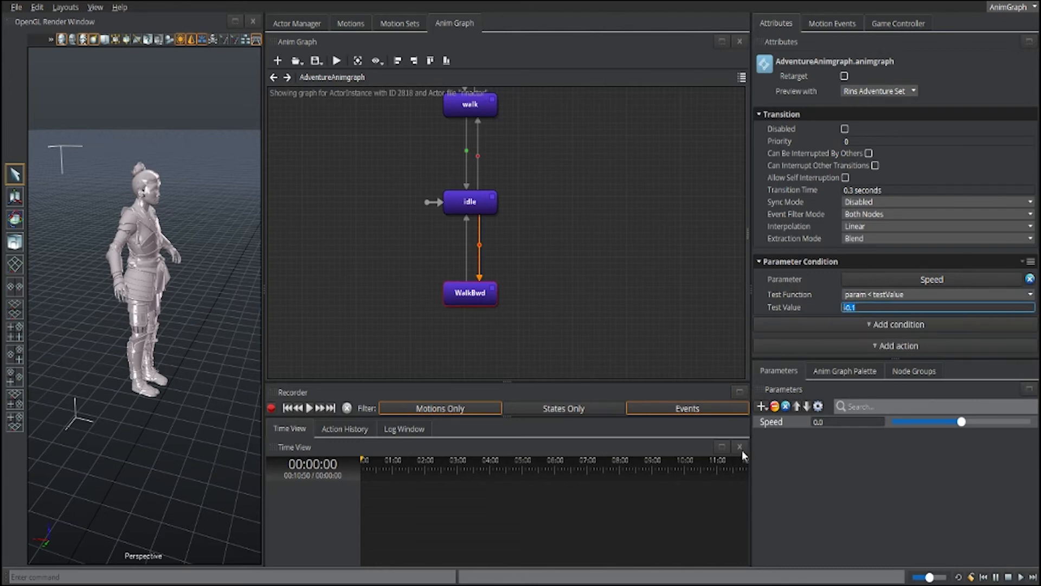
Add a Parameter Condition on Speed to the WalkBwd-to-idle transition, using the test function param == testValue.
click(465, 242)
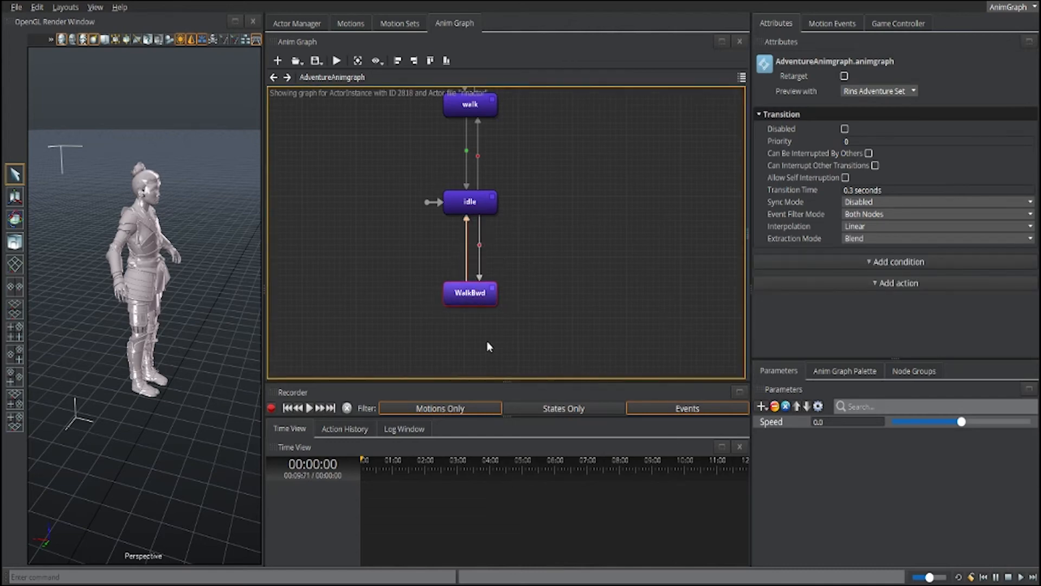
click(906, 264)
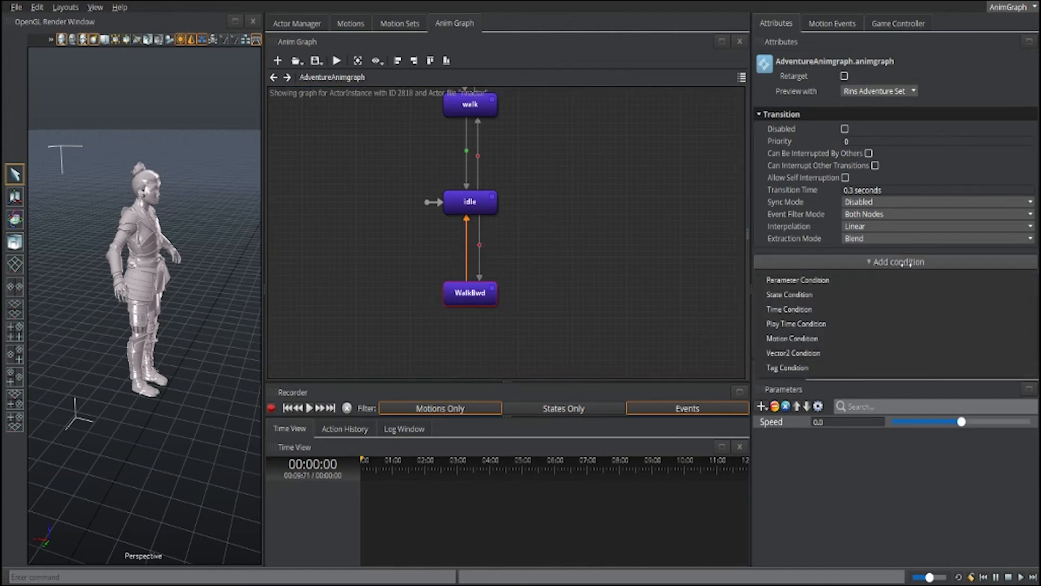
click(826, 282)
click(897, 286)
click(377, 158)
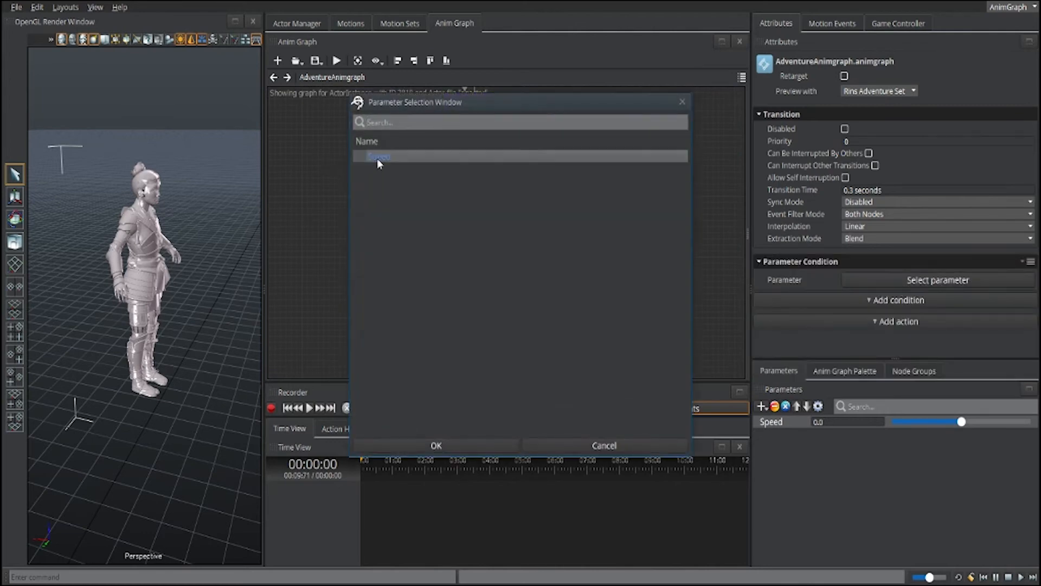
click(436, 445)
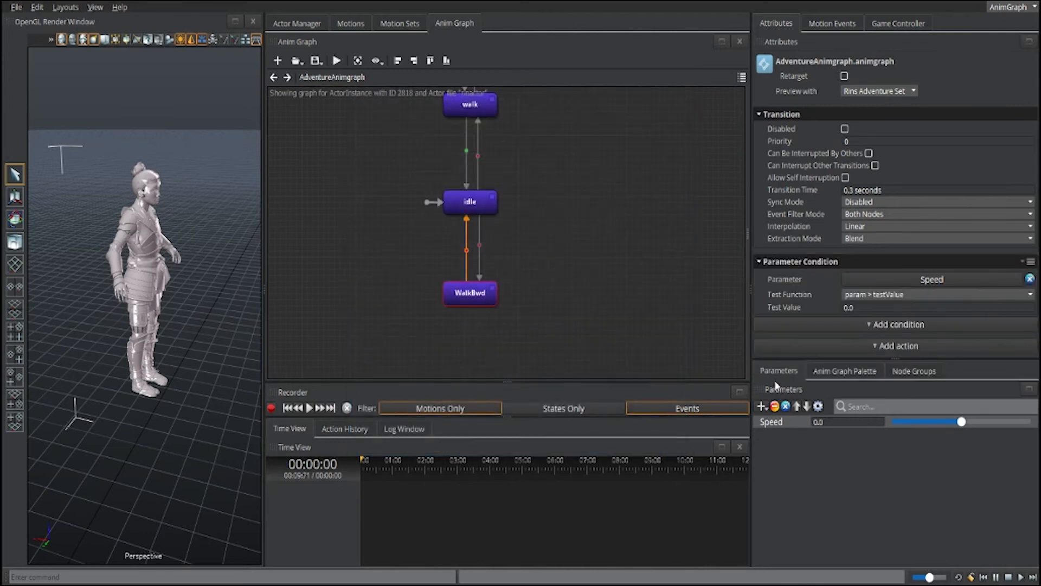
click(907, 294)
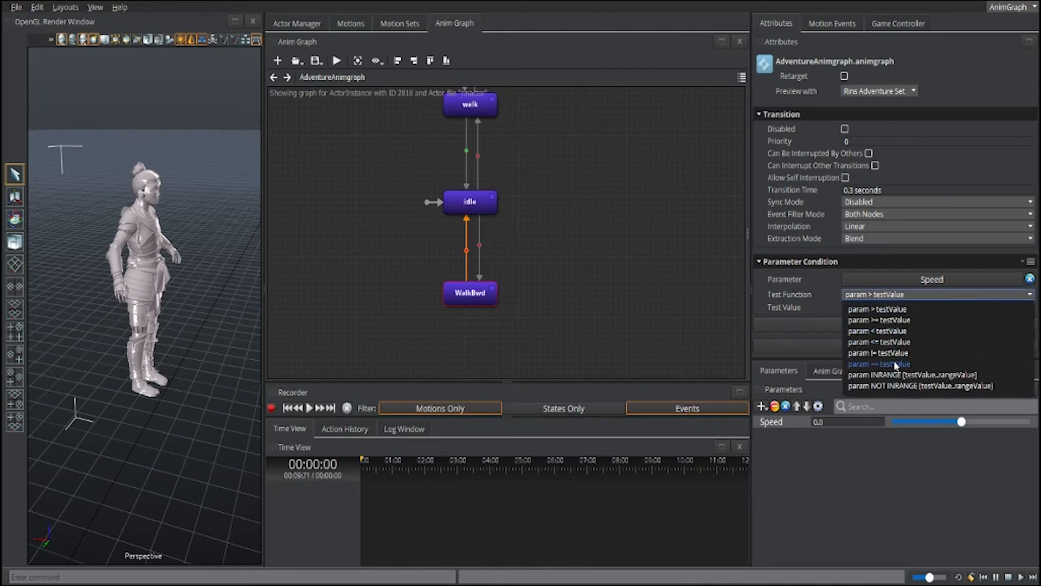
click(879, 366)
click(576, 259)
scroll(576, 259, down, 3)
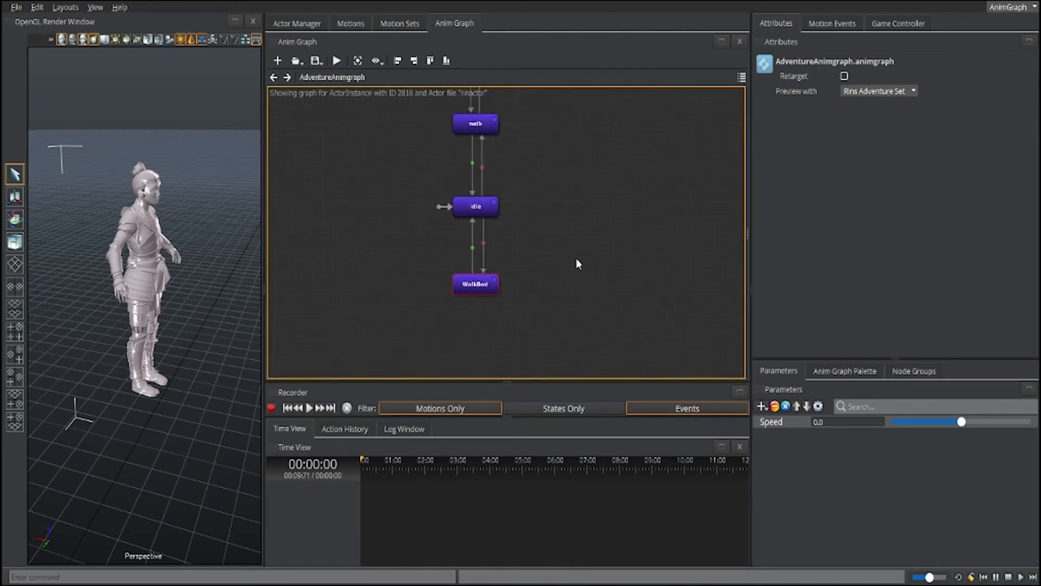
Activate the idle state in the anim graph so the character previews its idle motion.
middle_drag(576, 260, 607, 327)
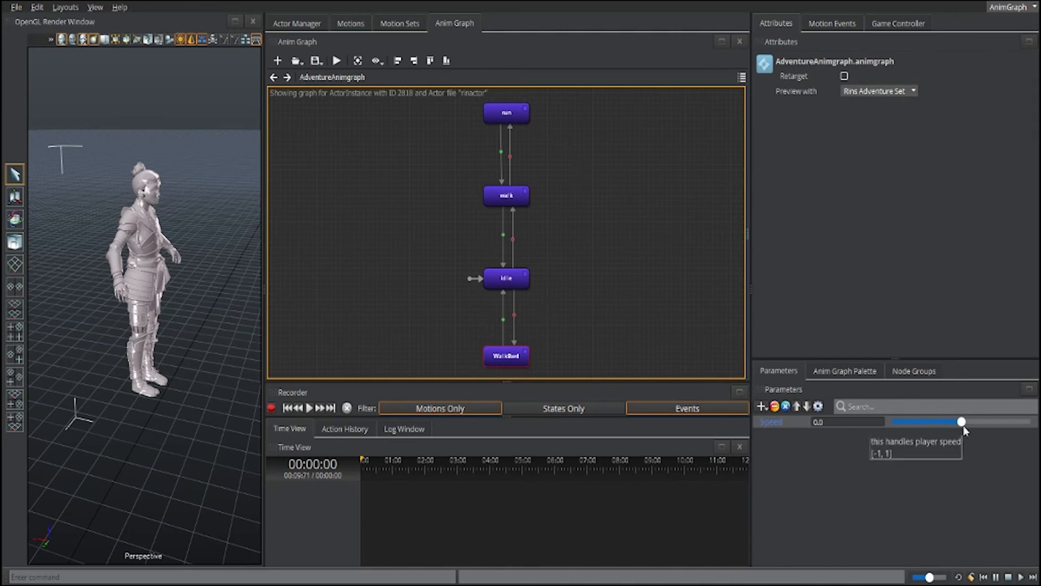
click(507, 279)
right_click(508, 280)
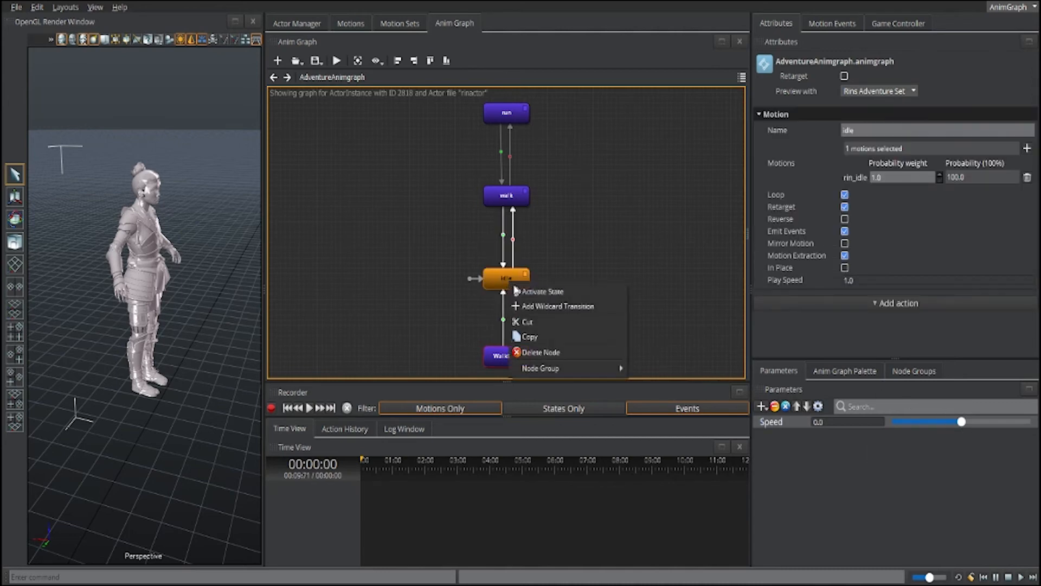
click(537, 288)
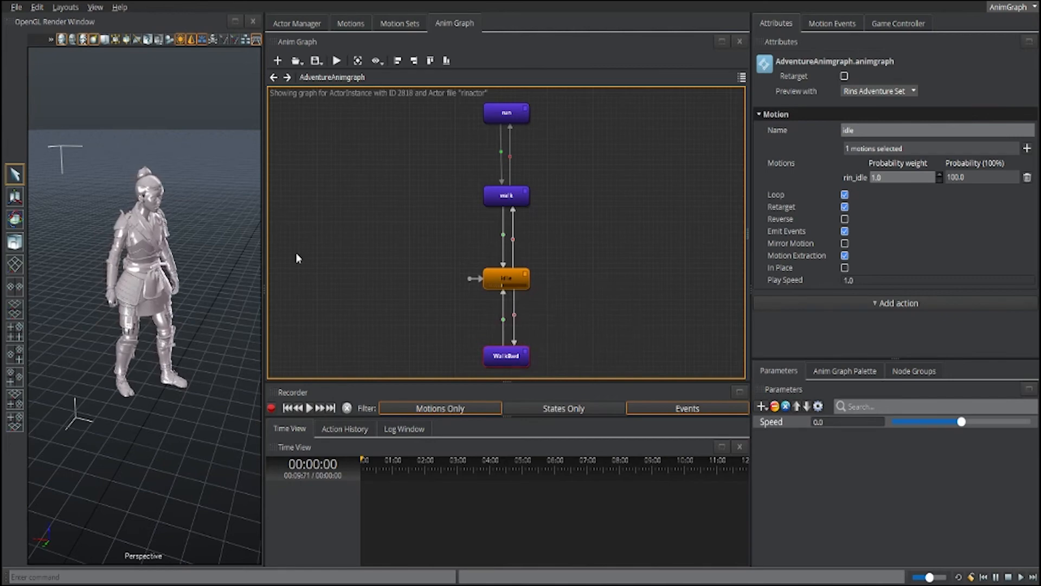
Test the state transitions on the full character by varying the Speed parameter, returning it to 0.0.
click(153, 268)
scroll(165, 209, down, 5)
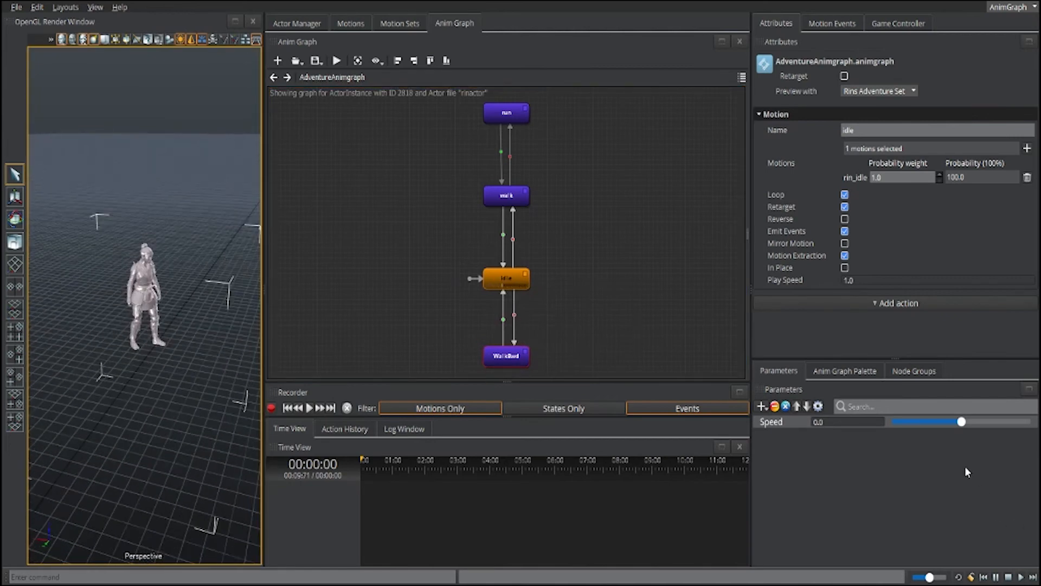
mouse_move(962, 422)
mouse_down()
mouse_move(1037, 432)
mouse_move(915, 424)
mouse_move(963, 429)
mouse_up()
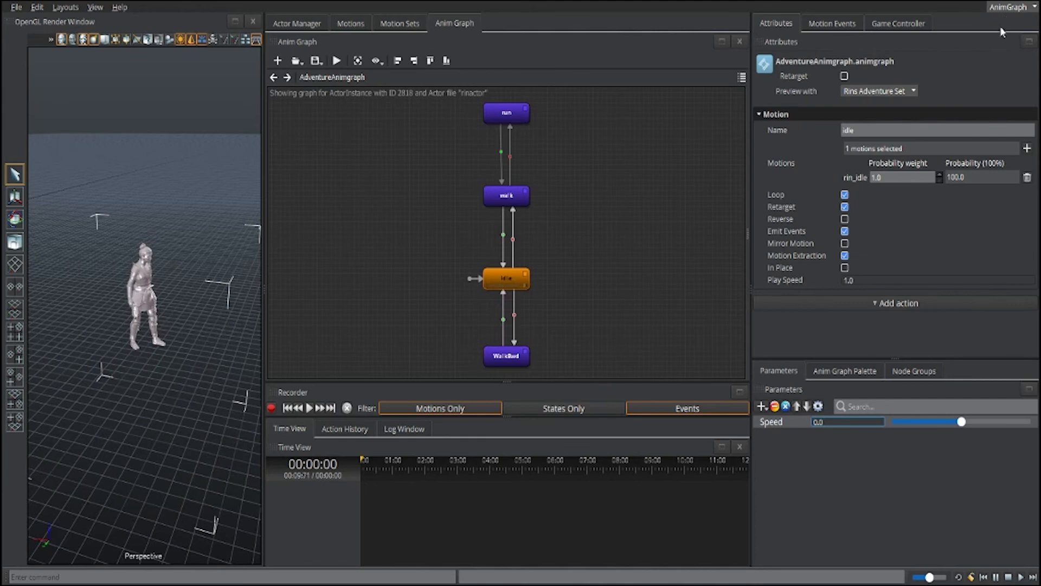
Close the Animation Editor and save the changed anim graph and workspace files, returning to the level editor.
key(alt+F4)
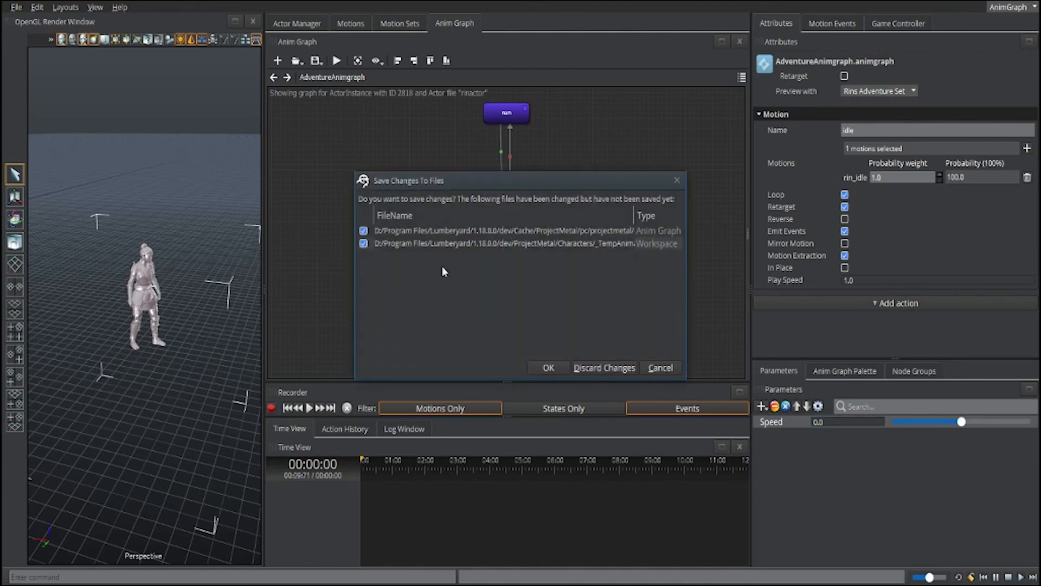
click(556, 368)
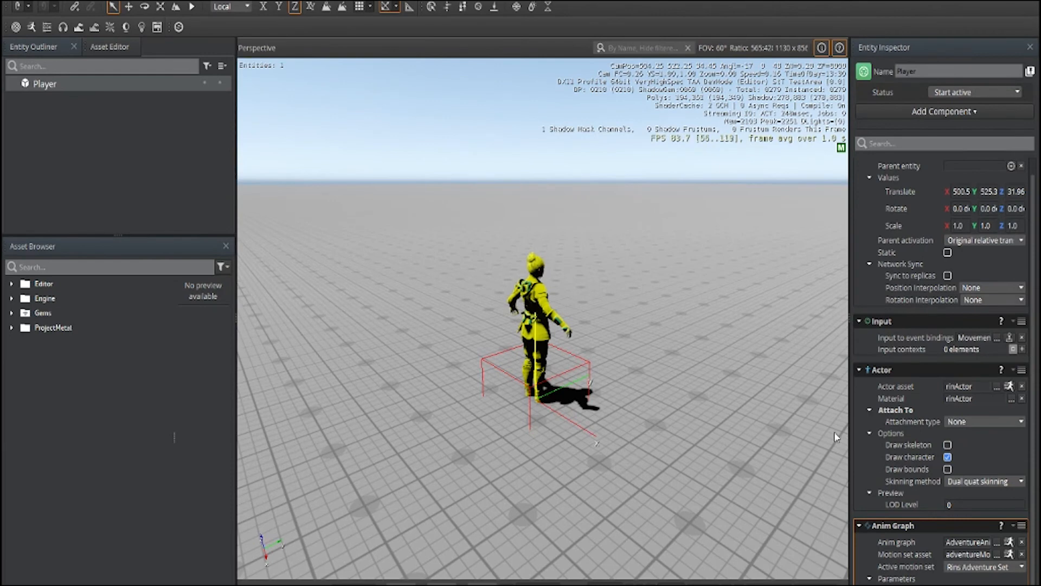
Collapse the Transform, Input, Actor and Anim Graph components of the Player entity.
scroll(874, 173, up, 1)
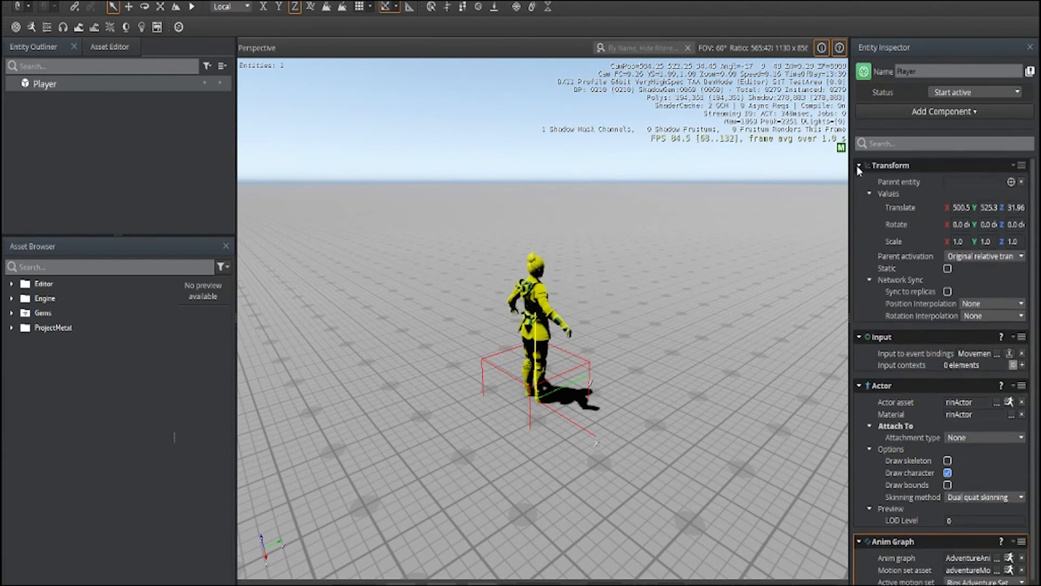
click(859, 165)
click(860, 187)
click(859, 211)
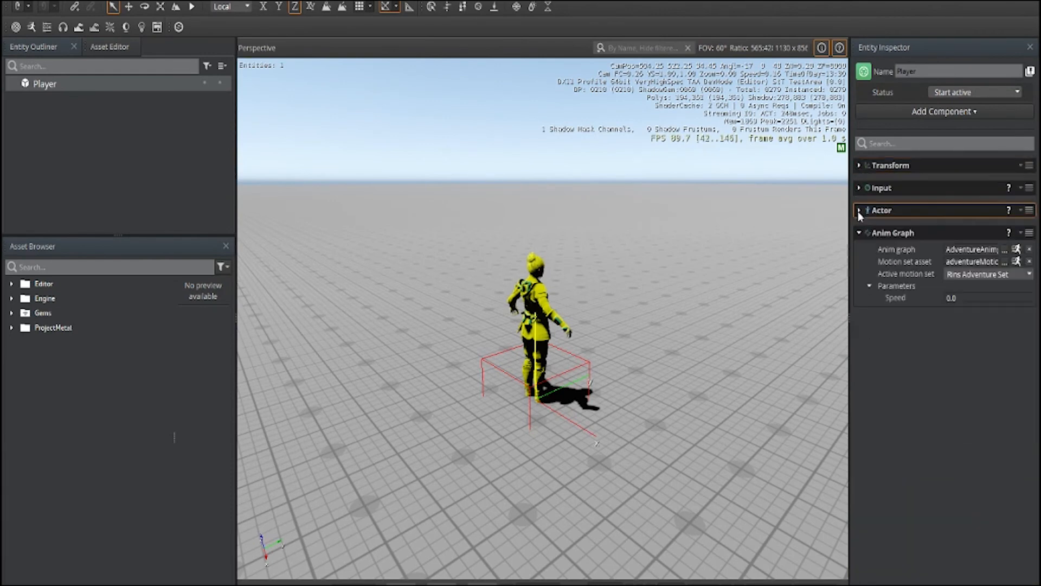
click(860, 232)
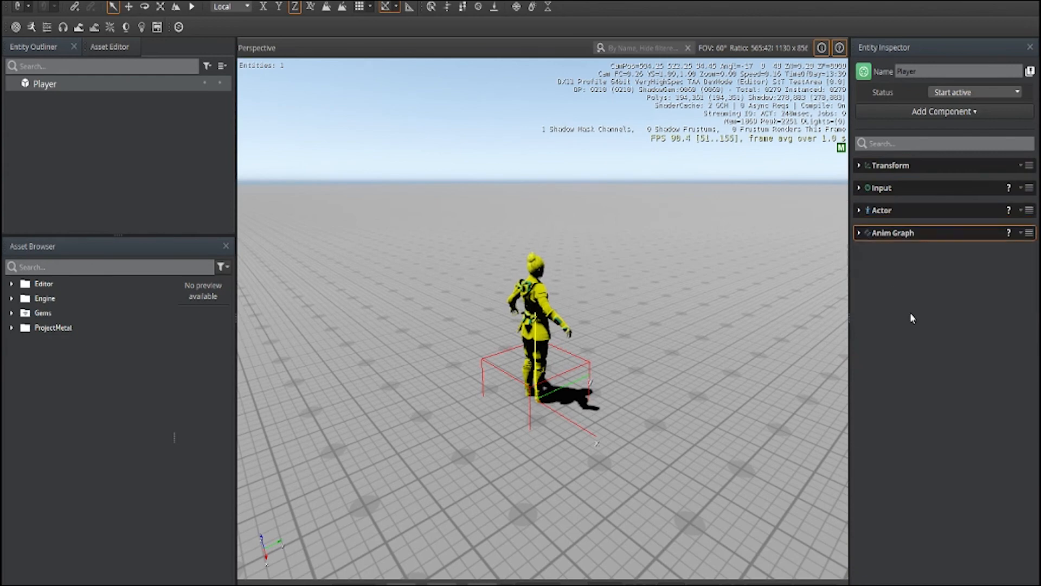
Add a Script Canvas component to the Player entity.
click(942, 113)
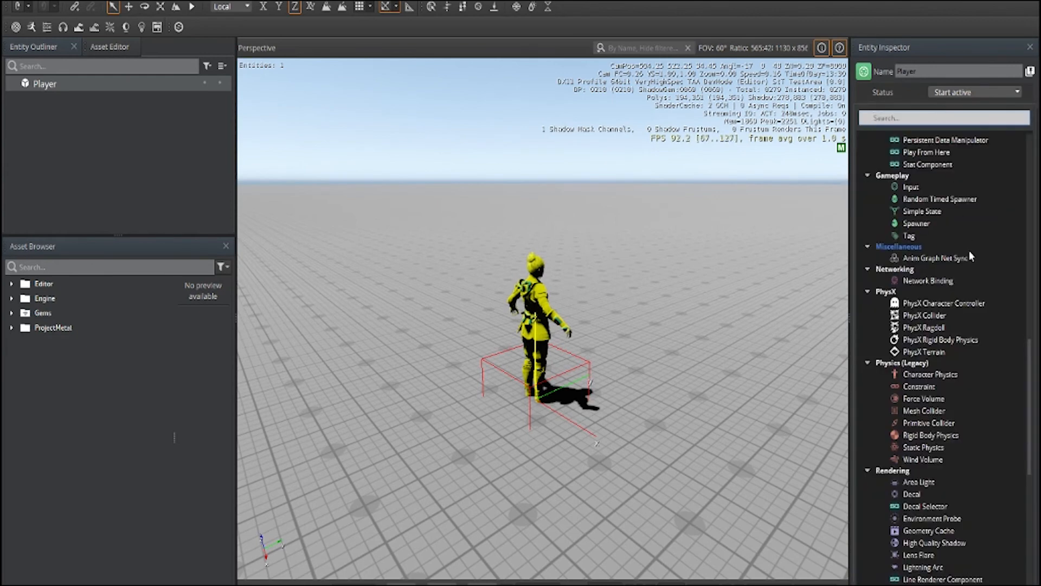
scroll(969, 254, down, 10)
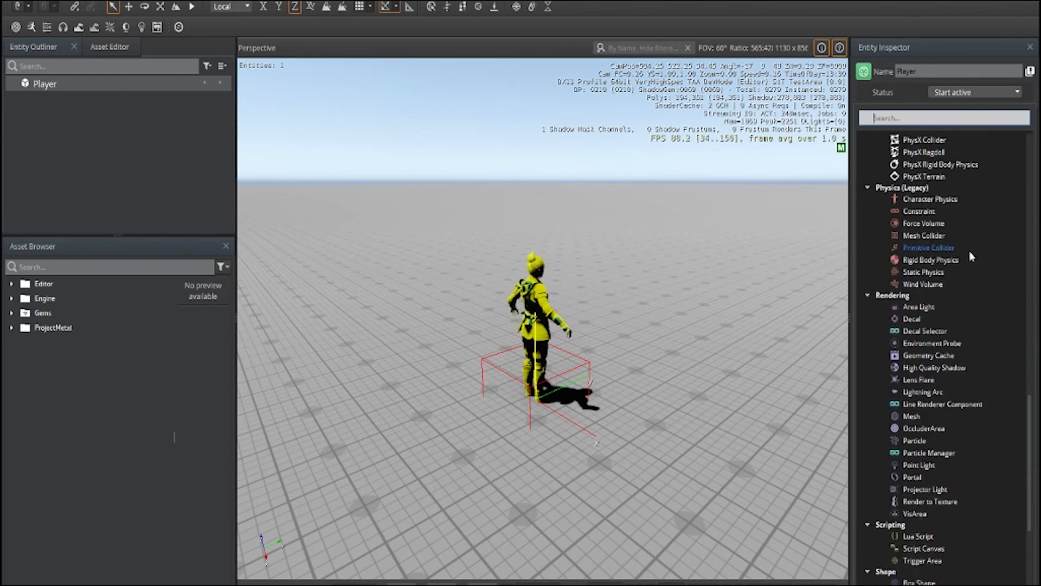
click(942, 368)
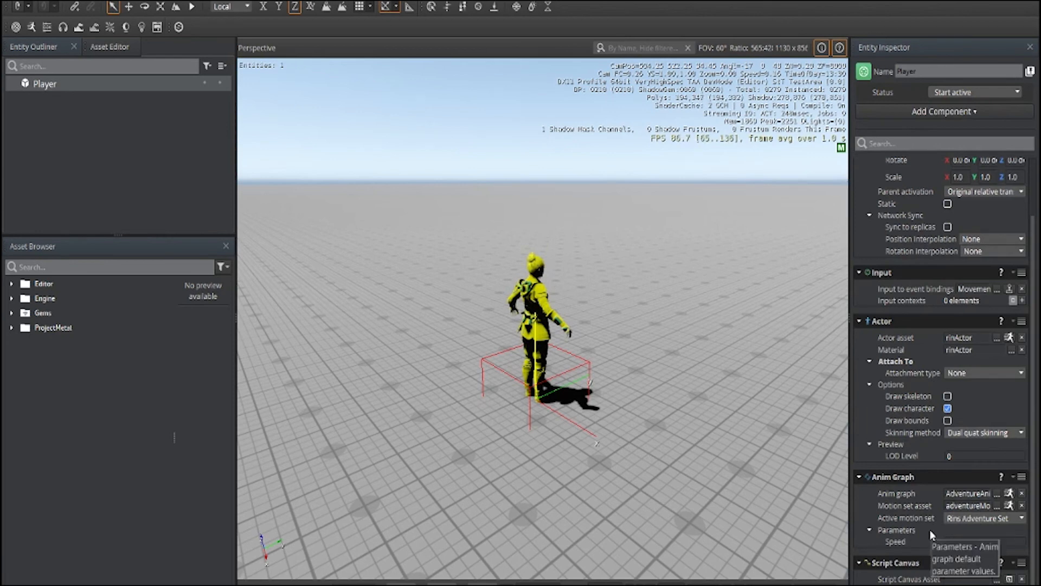
Open the list of components available for the Player entity and find the PhysX components.
scroll(959, 334, up, 2)
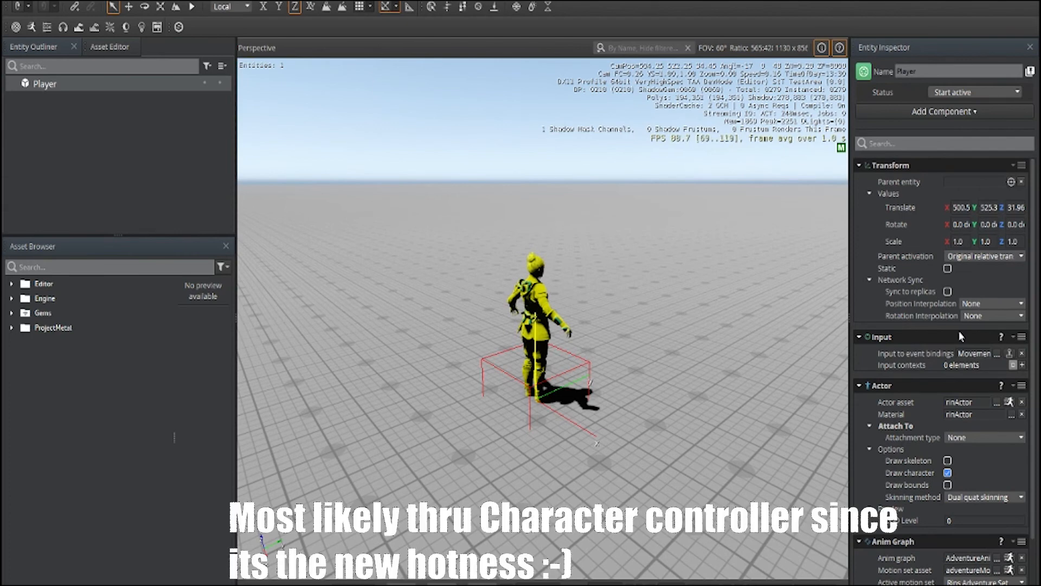
click(944, 111)
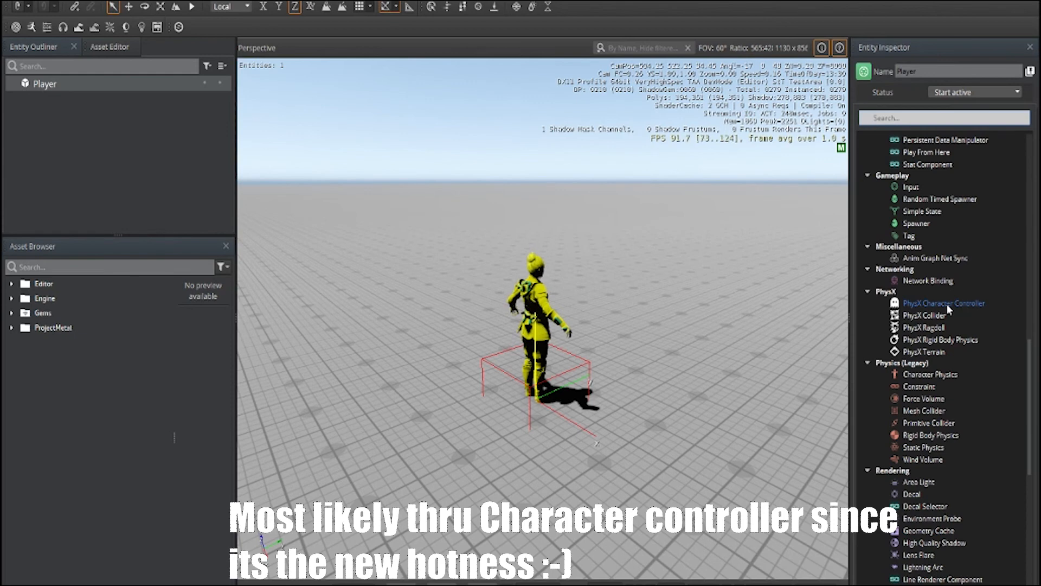